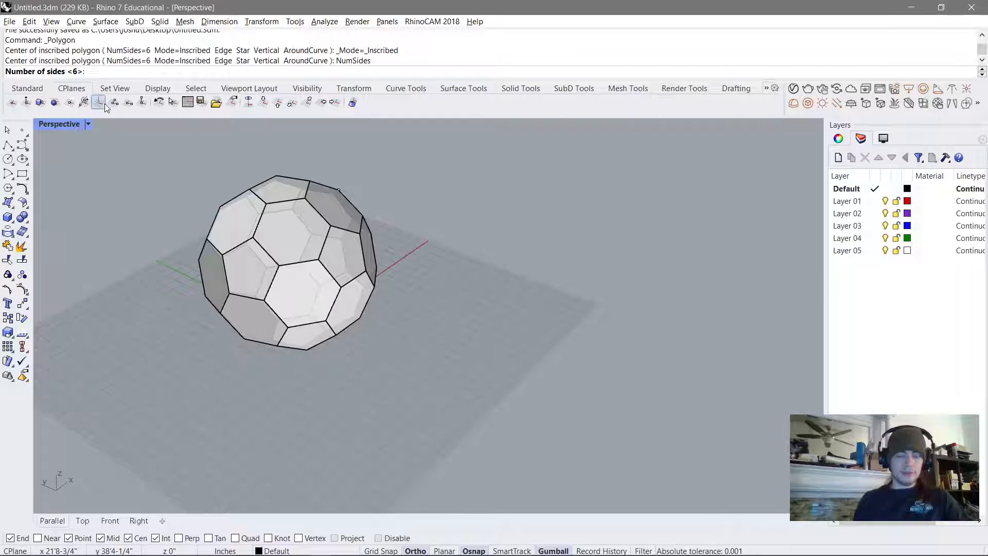
# Step: Draw a five-sided inscribed polygon on the ground plane beside the soccer-ball polyhedron
pyautogui.press('Return')
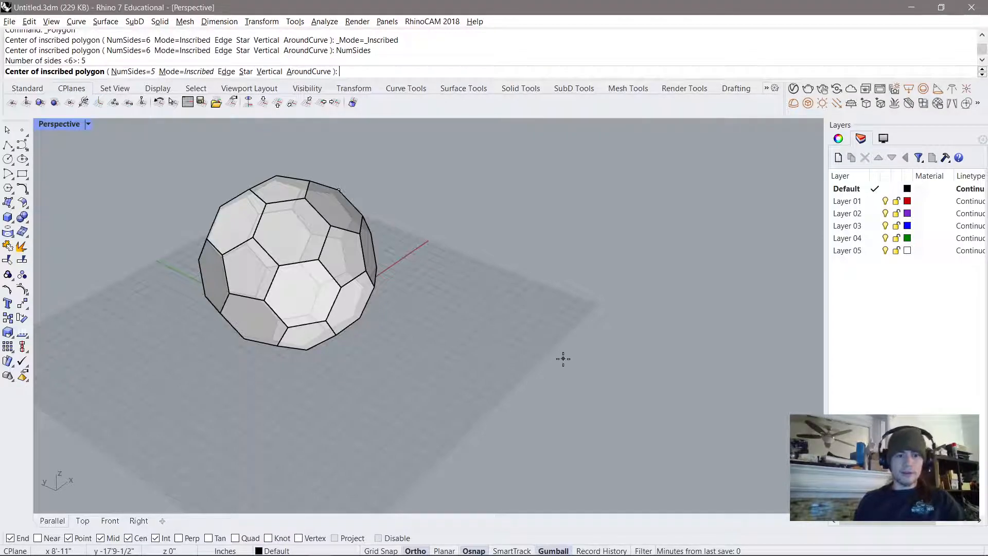
pyautogui.click(566, 395)
pyautogui.click(585, 343)
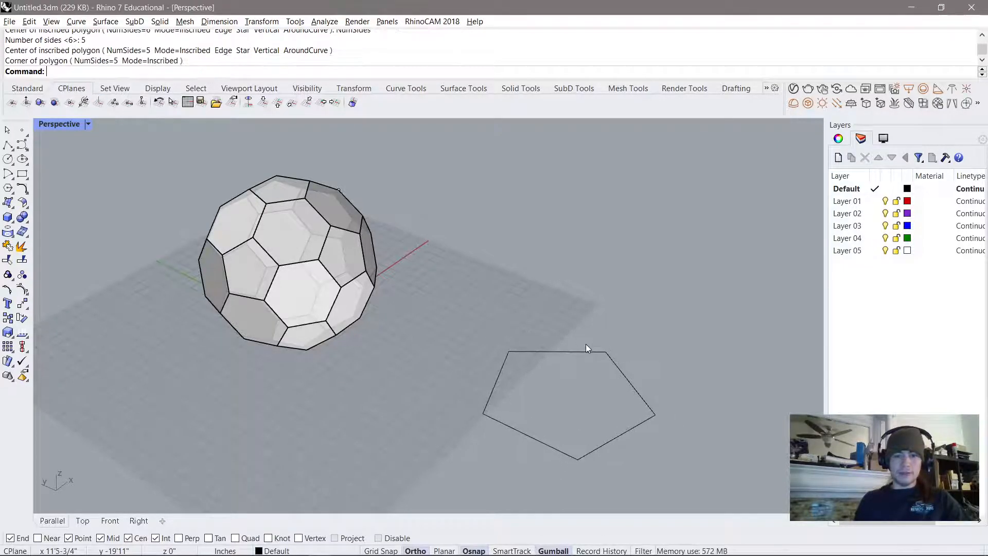
# Step: Move the pentagon well away from the soccer-ball polyhedron into empty space
pyautogui.scroll(-3, 469, 280)
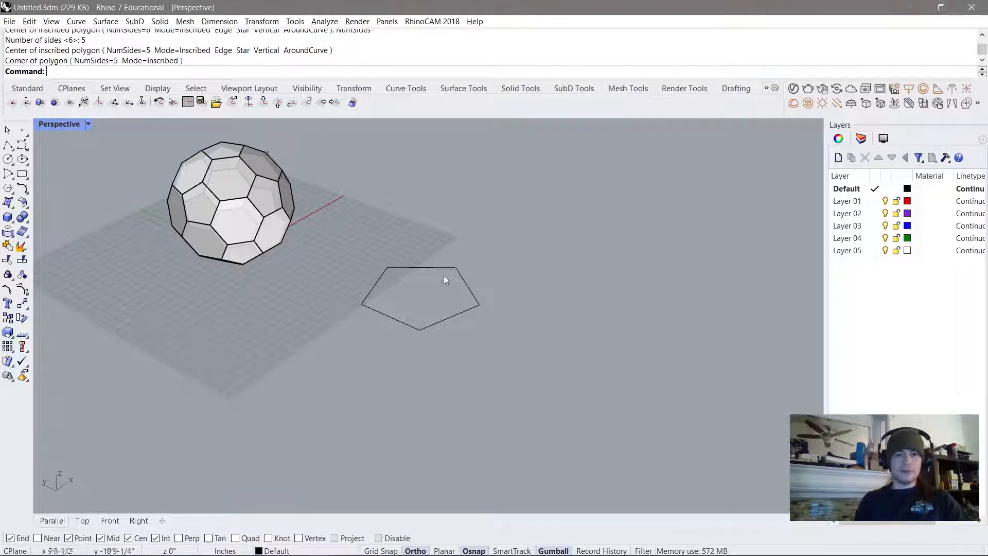
pyautogui.click(466, 286)
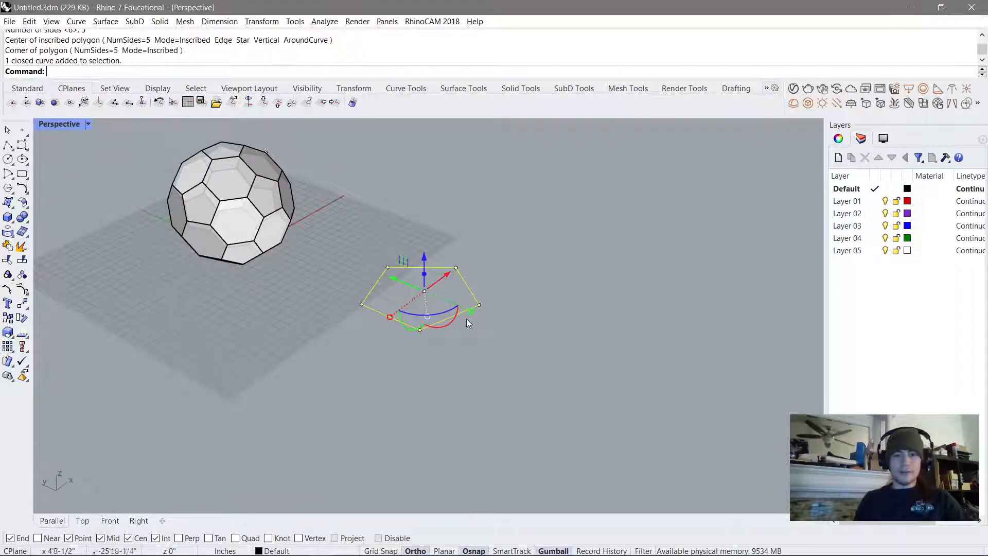
pyautogui.moveTo(458, 318); pyautogui.dragTo(683, 281)
pyautogui.moveTo(617, 305); pyautogui.dragTo(535, 337)
pyautogui.moveTo(470, 292); pyautogui.dragTo(803, 252)
pyautogui.keyDown('shift'); pyautogui.moveTo(777, 208); pyautogui.dragTo(554, 208, button='right'); pyautogui.keyUp('shift')
pyautogui.click(554, 207)
pyautogui.write('zs')
pyautogui.press('Return')
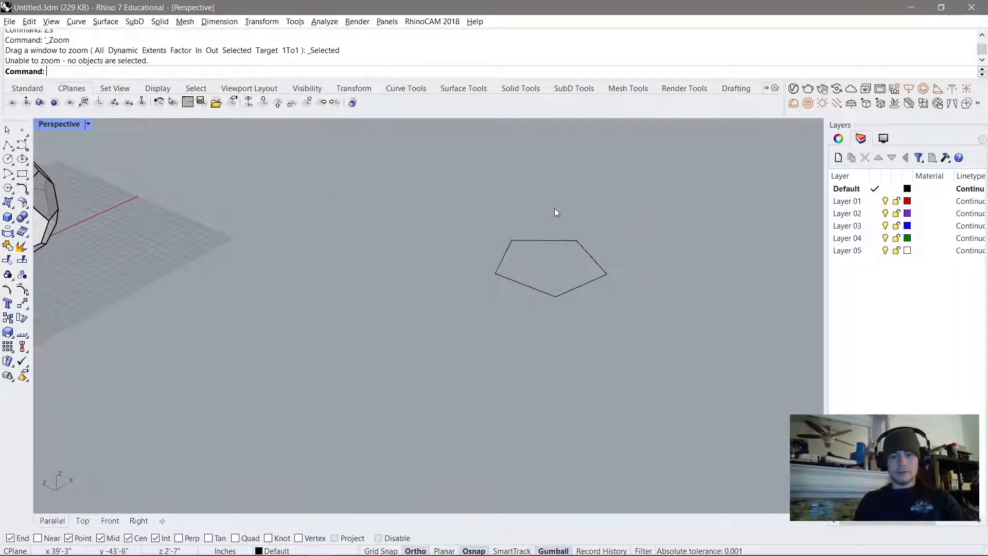
pyautogui.moveTo(554, 207); pyautogui.dragTo(423, 338)
pyautogui.write('zs')
pyautogui.press('Return')
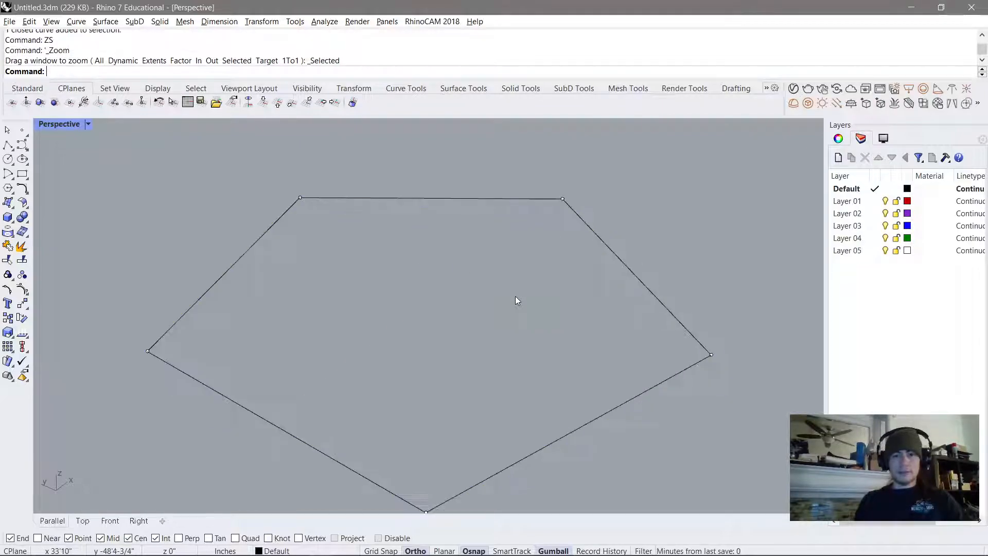
pyautogui.moveTo(446, 342); pyautogui.dragTo(468, 356, button='right')
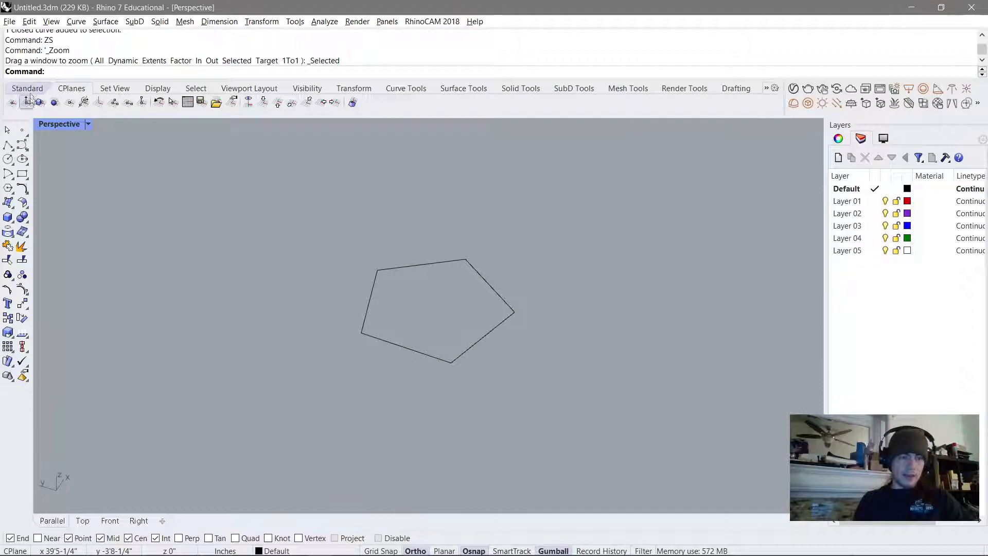
# Step: Draw a six-sided polygon with the Edge option, snapping its first edge to two adjacent corners of the pentagon
pyautogui.click(8, 231)
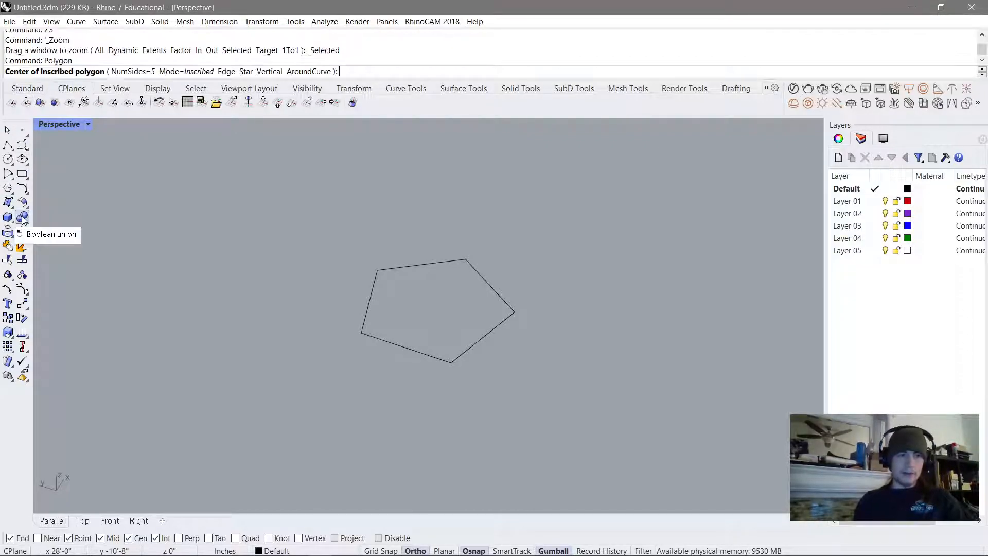
pyautogui.click(143, 72)
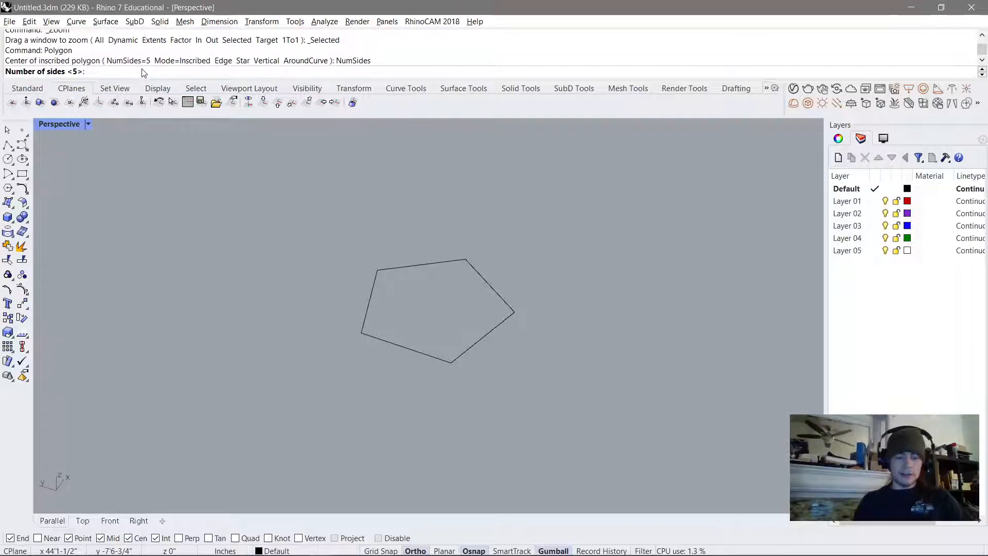
pyautogui.press('Return')
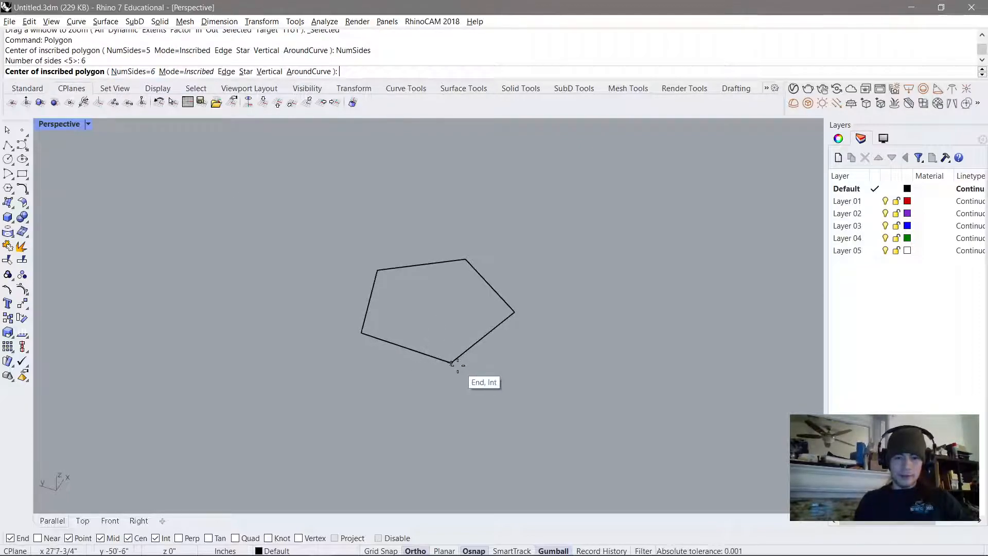
pyautogui.click(226, 72)
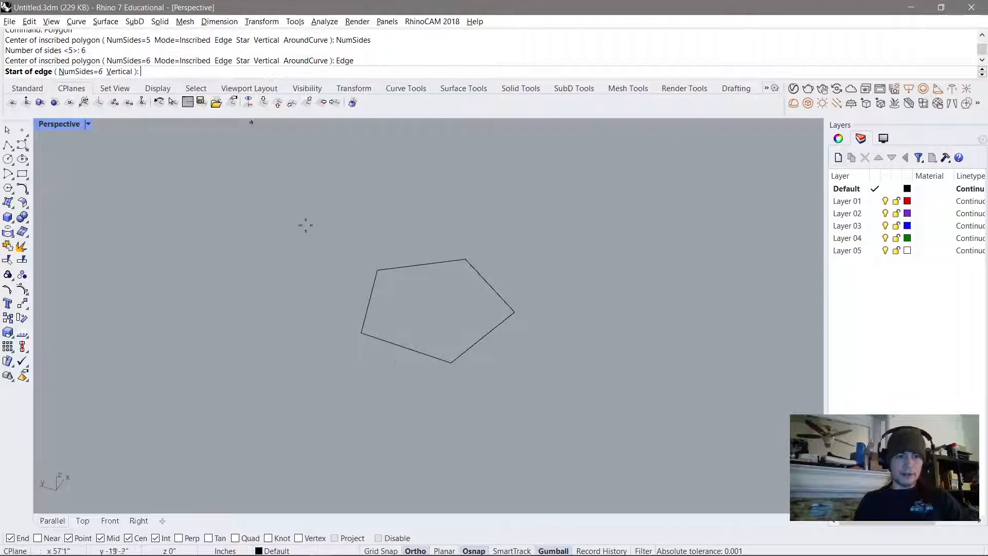
pyautogui.click(451, 362)
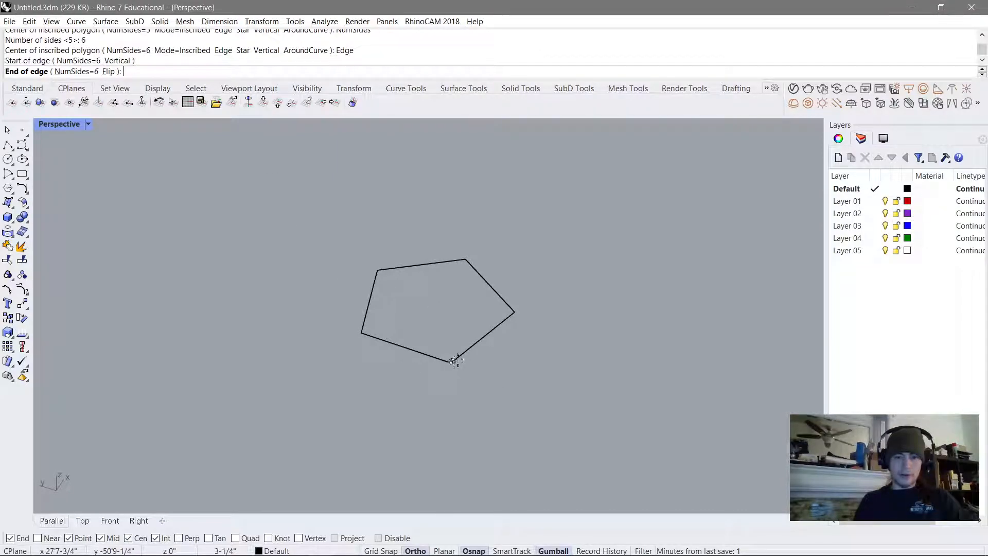
pyautogui.click(514, 313)
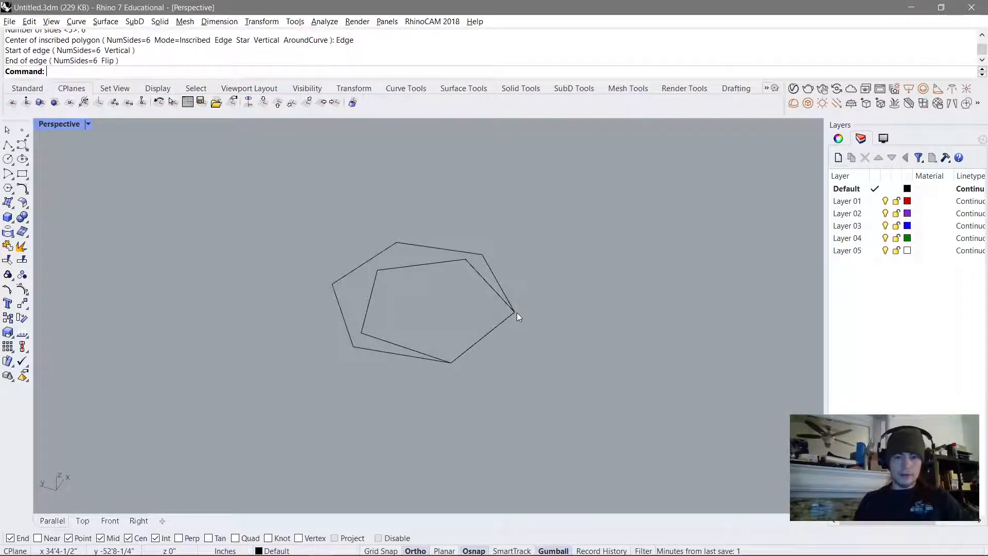
# Step: Mirror the hexagon across the edge it shares with the pentagon with Copy set to No, and select the flipped hexagon
pyautogui.click(364, 258)
pyautogui.write('Mir')
pyautogui.press('Return')
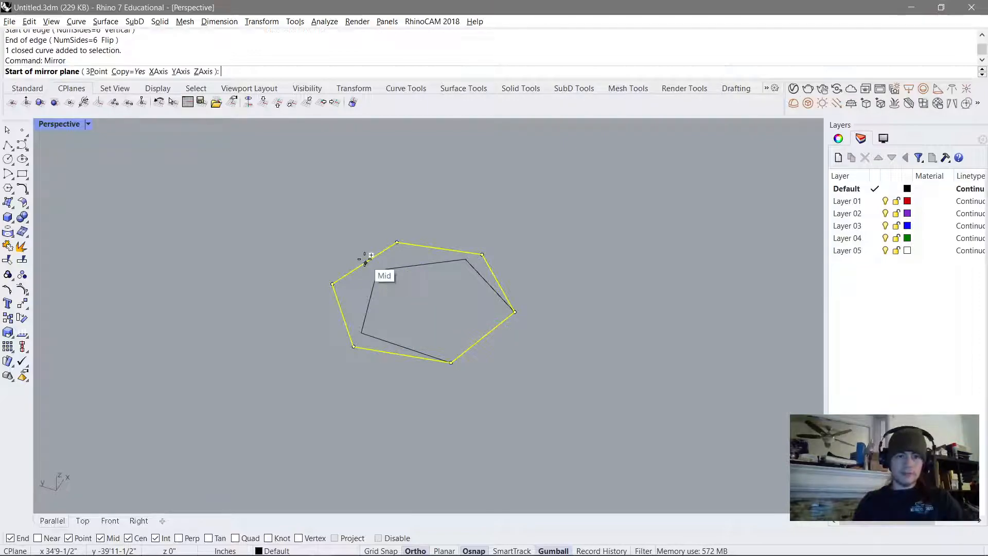
pyautogui.write('c')
pyautogui.press('Return')
pyautogui.click(451, 362)
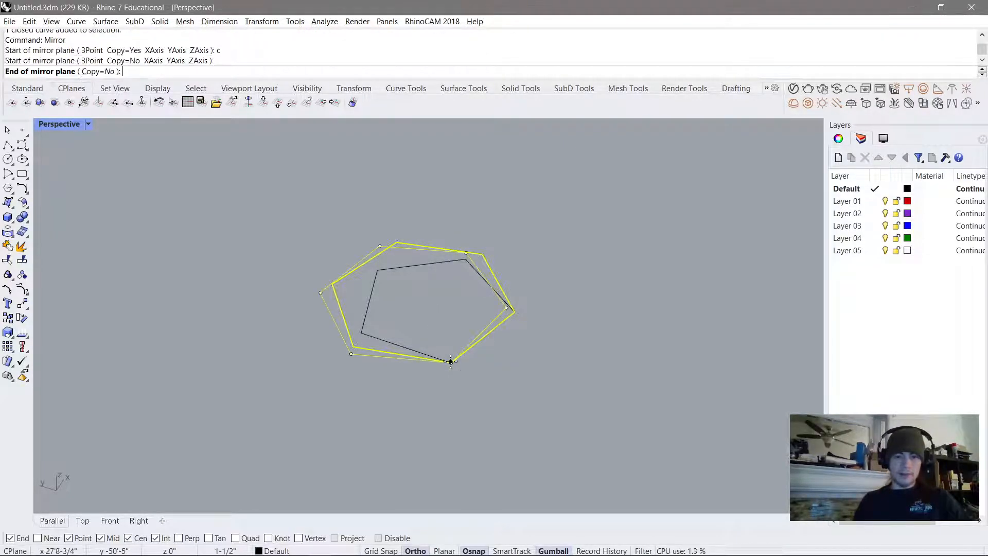
pyautogui.click(516, 313)
pyautogui.click(551, 315)
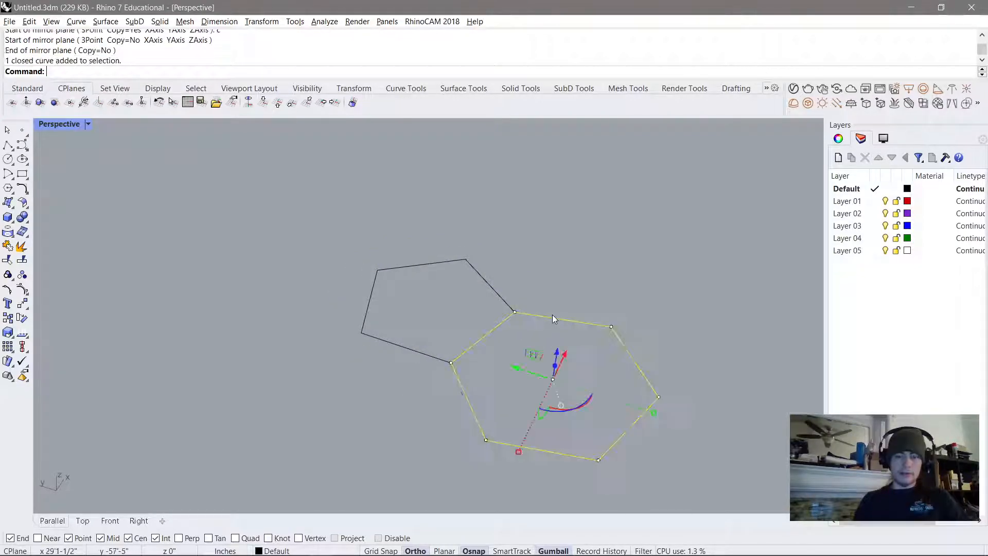
pyautogui.write('rotate3d')
pyautogui.press('Return')
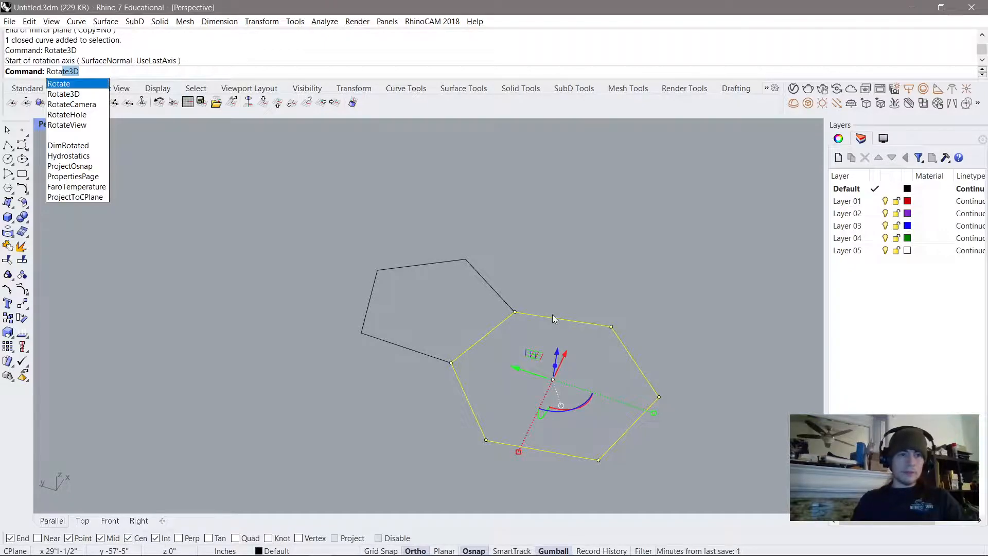
pyautogui.press('Return')
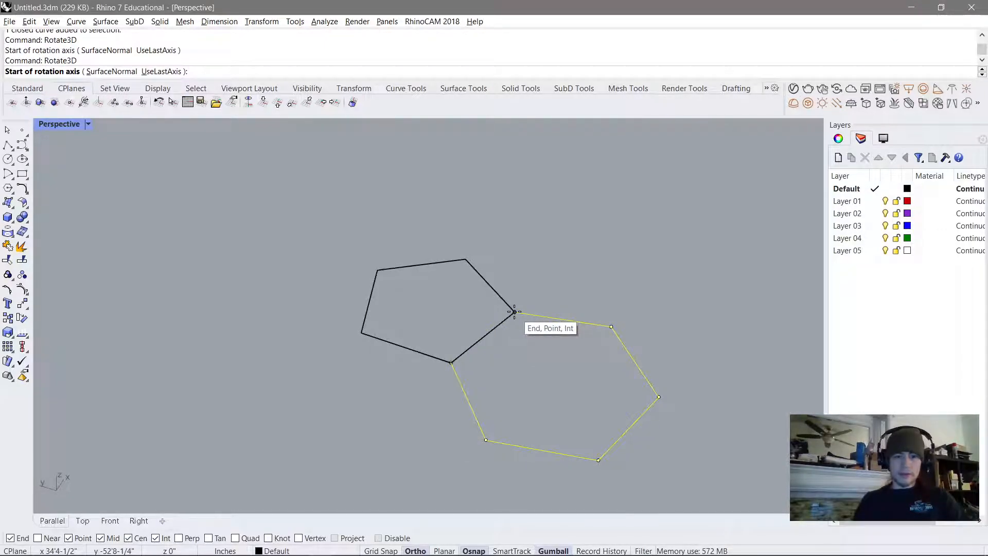
pyautogui.click(515, 312)
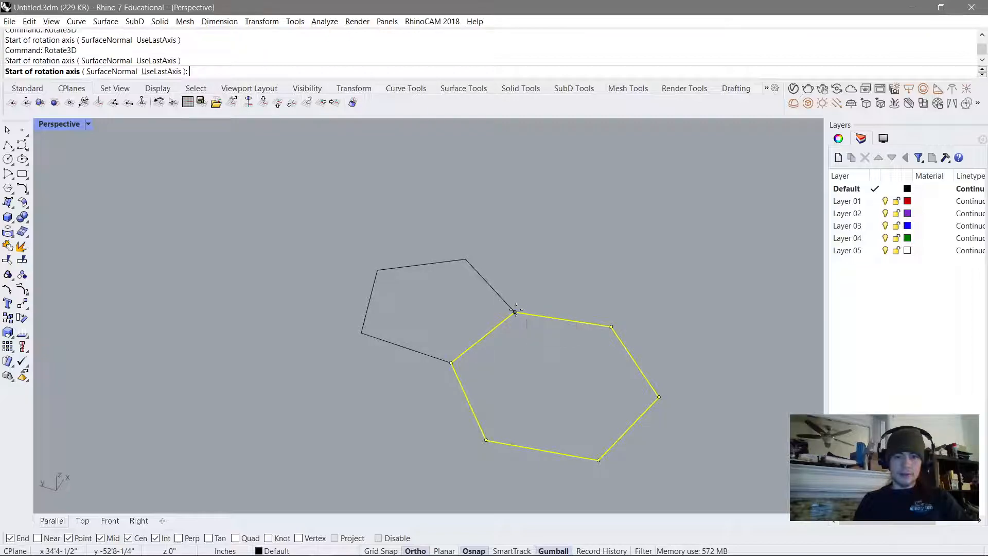
pyautogui.click(451, 362)
pyautogui.press('Escape')
pyautogui.write('Rotate')
pyautogui.press('Return')
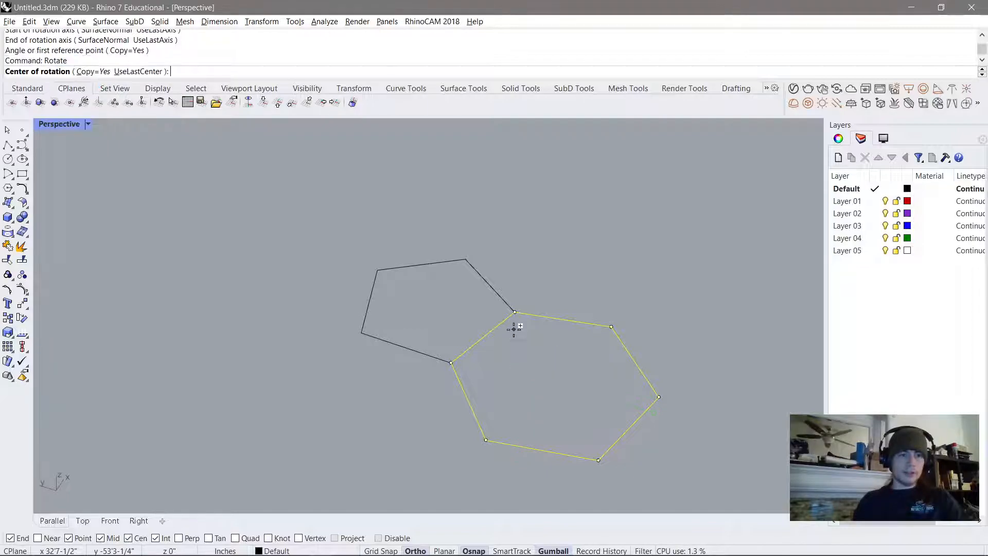
pyautogui.click(515, 311)
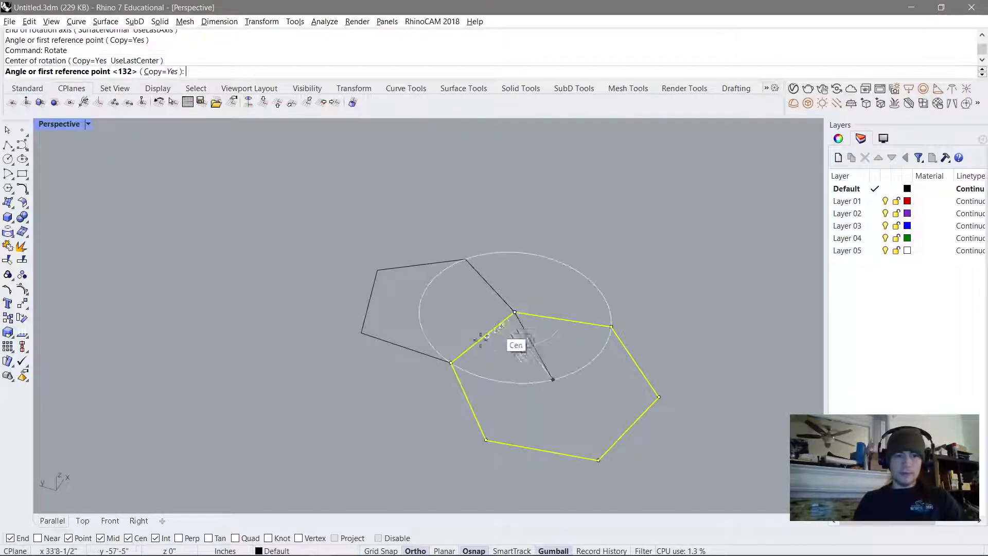
pyautogui.click(451, 362)
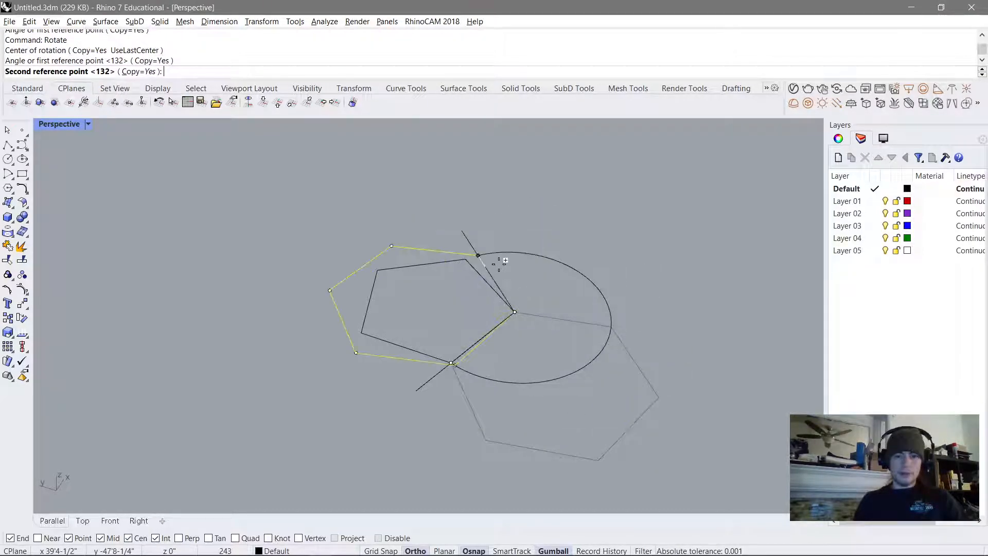
pyautogui.click(486, 261)
# Step: Rotate a copy of the hexagon about the corner shared with the pentagon so it sits on the pentagon's adjacent edge
pyautogui.press('Return')
pyautogui.click(515, 311)
pyautogui.click(612, 326)
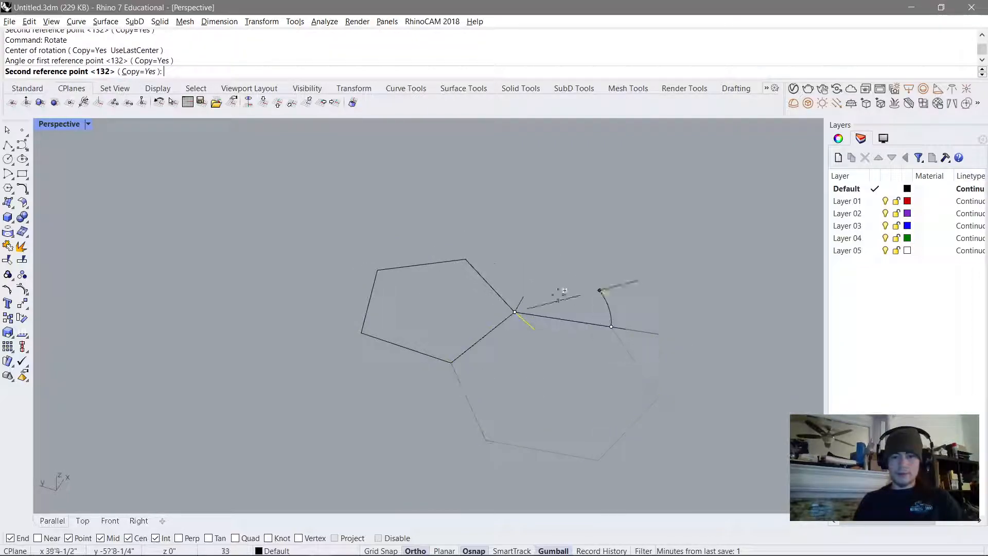
pyautogui.click(465, 259)
pyautogui.press('Return')
pyautogui.press('Escape')
pyautogui.moveTo(519, 282); pyautogui.dragTo(469, 356, button='right')
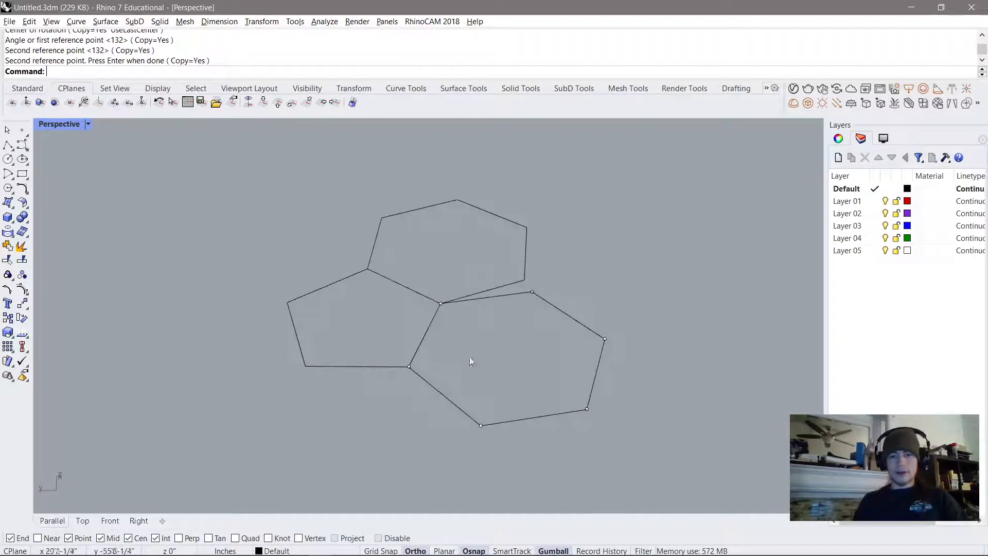
# Step: Fill the pentagon curve with a planar surface using PlanarSrf
pyautogui.click(342, 366)
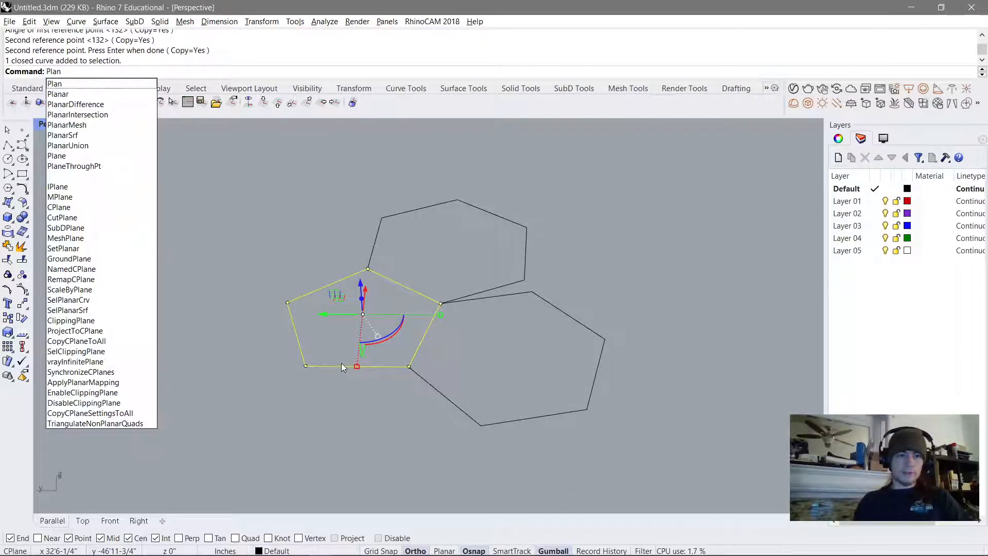
pyautogui.press('Down')
pyautogui.press('Down')
pyautogui.press('Down')
pyautogui.press('Down')
pyautogui.press('Down')
pyautogui.press('Down')
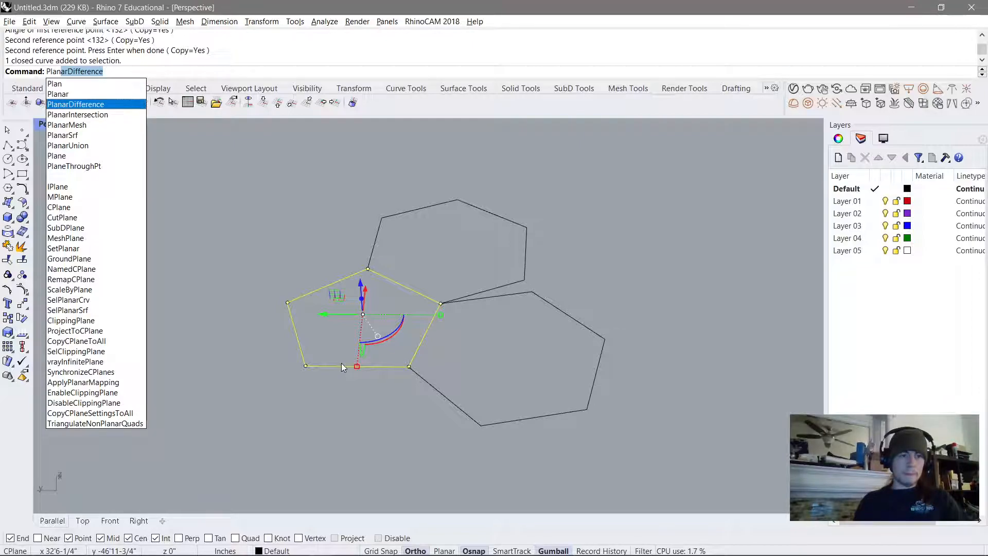
pyautogui.press('Return')
pyautogui.press('Escape')
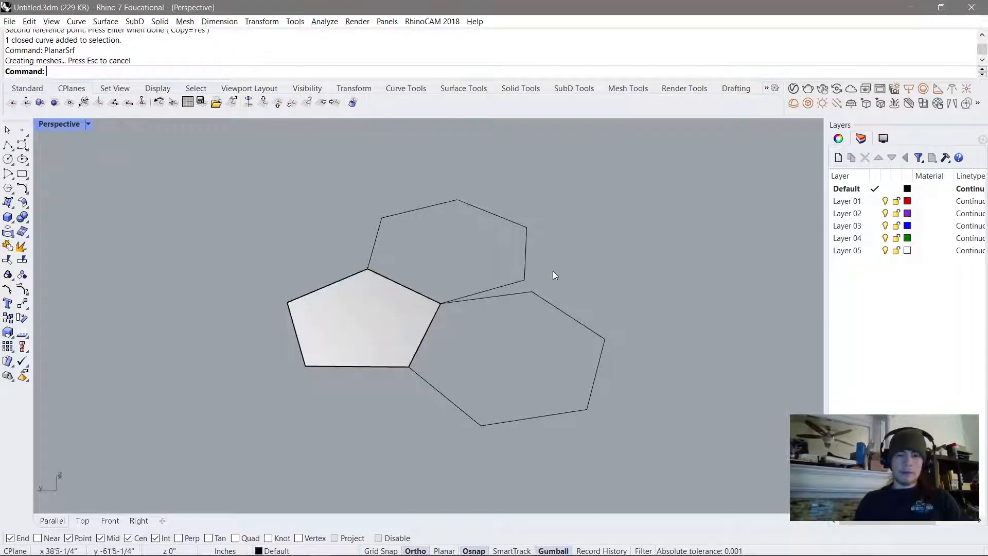
# Step: Move the two hexagon curves to Layer 01 and make Layer 01 the current layer
pyautogui.moveTo(549, 271); pyautogui.dragTo(505, 309)
pyautogui.rightClick(858, 213)
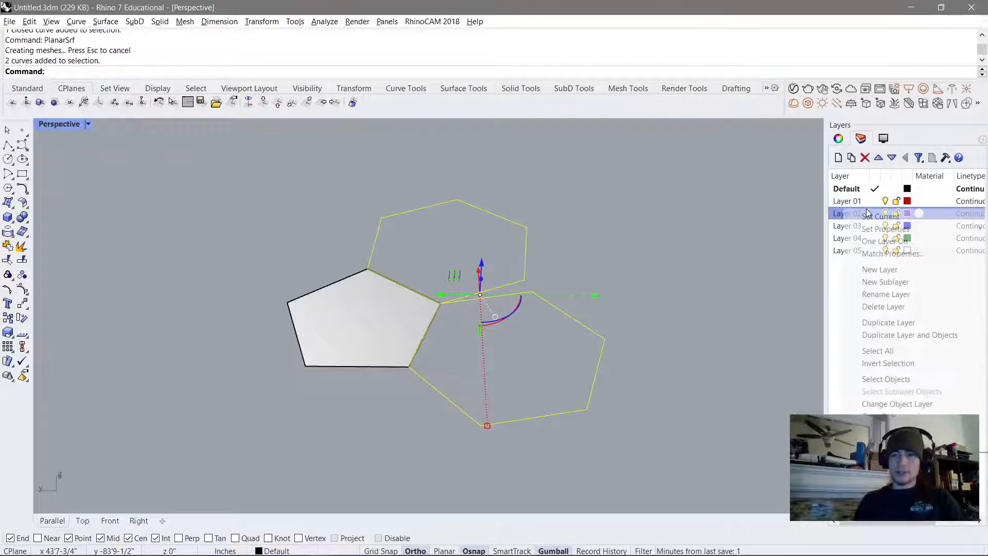
pyautogui.rightClick(856, 203)
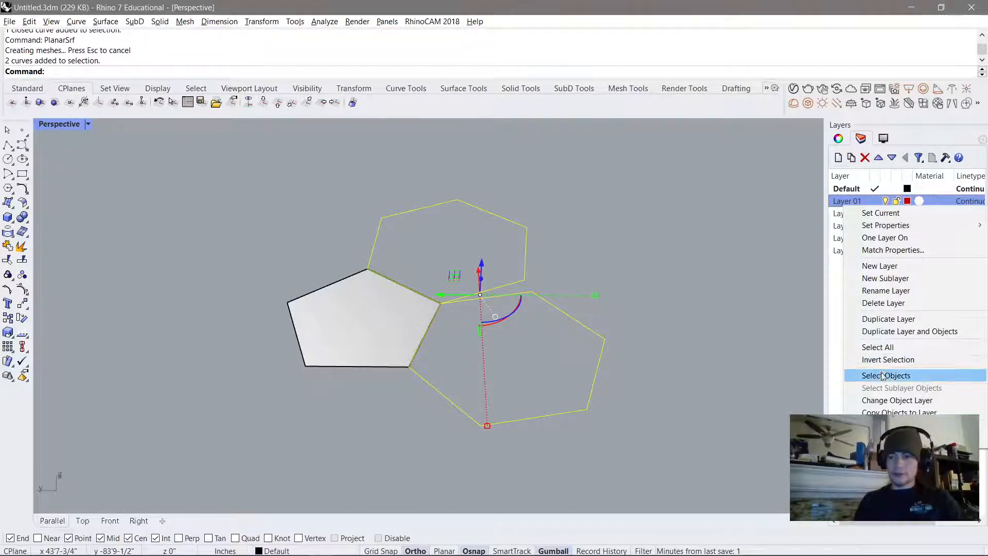
pyautogui.click(885, 401)
pyautogui.click(874, 201)
# Step: Create planar surfaces from both hexagon curves using PlanarSrf
pyautogui.click(634, 239)
pyautogui.moveTo(613, 236); pyautogui.dragTo(493, 350)
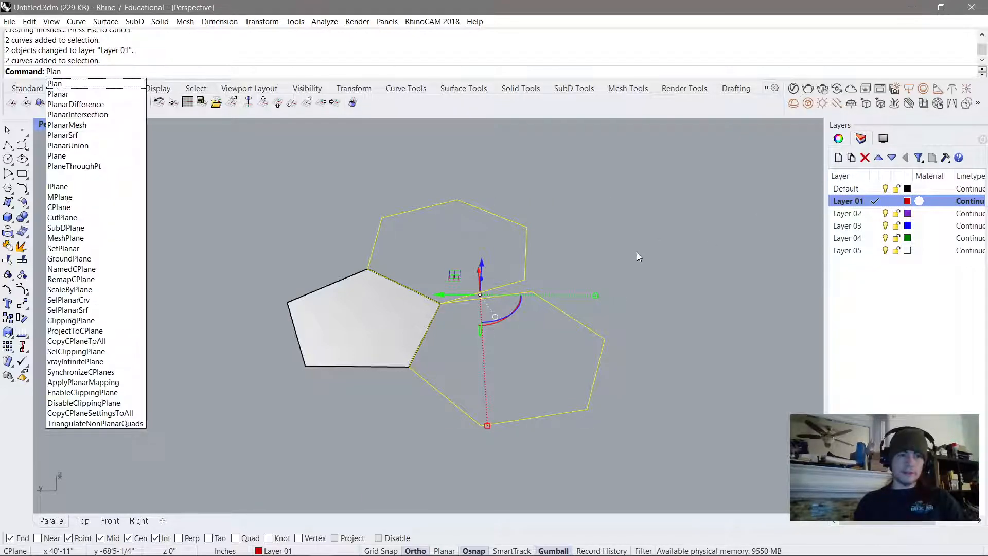
pyautogui.press('Down')
pyautogui.press('Down')
pyautogui.press('Down')
pyautogui.press('Down')
pyautogui.press('Down')
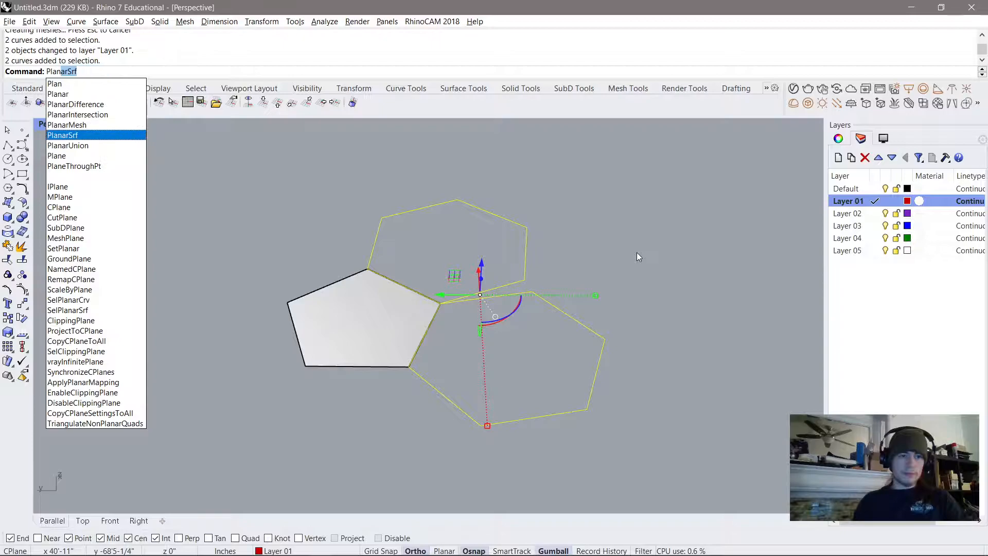
pyautogui.press('Return')
pyautogui.click(637, 256)
# Step: On Layer 02, draw a sphere centred on the pentagon's outer corner shared with one hexagon, its radius reaching that hexagon's corner beside the gap
pyautogui.moveTo(545, 262); pyautogui.dragTo(440, 280, button='right')
pyautogui.doubleClick(848, 213)
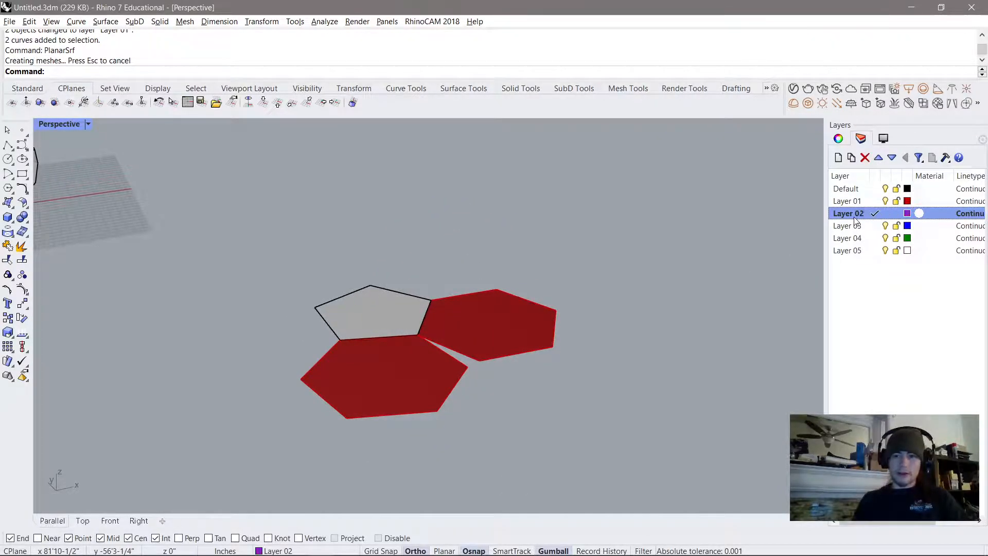
pyautogui.click(11, 227)
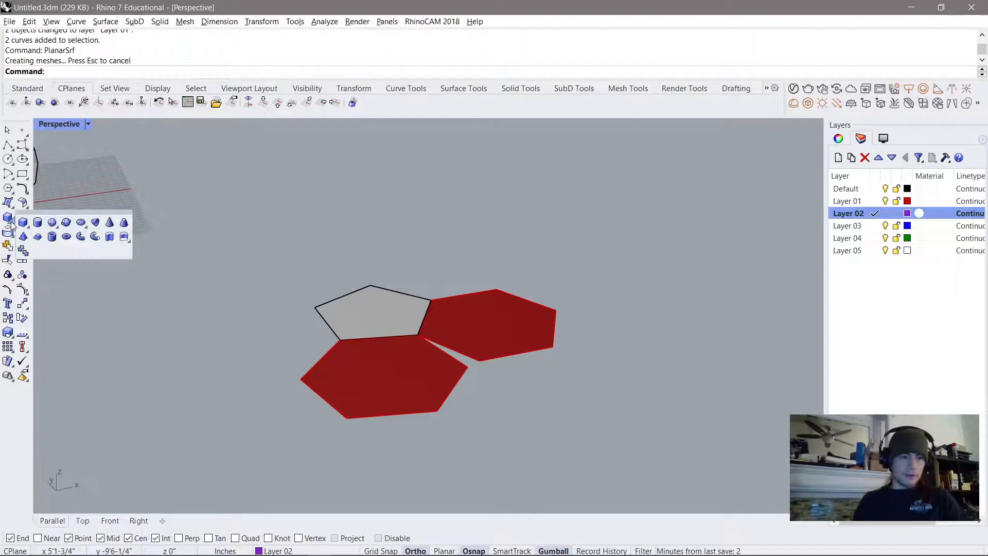
pyautogui.click(52, 223)
pyautogui.moveTo(441, 329); pyautogui.dragTo(404, 363, button='right')
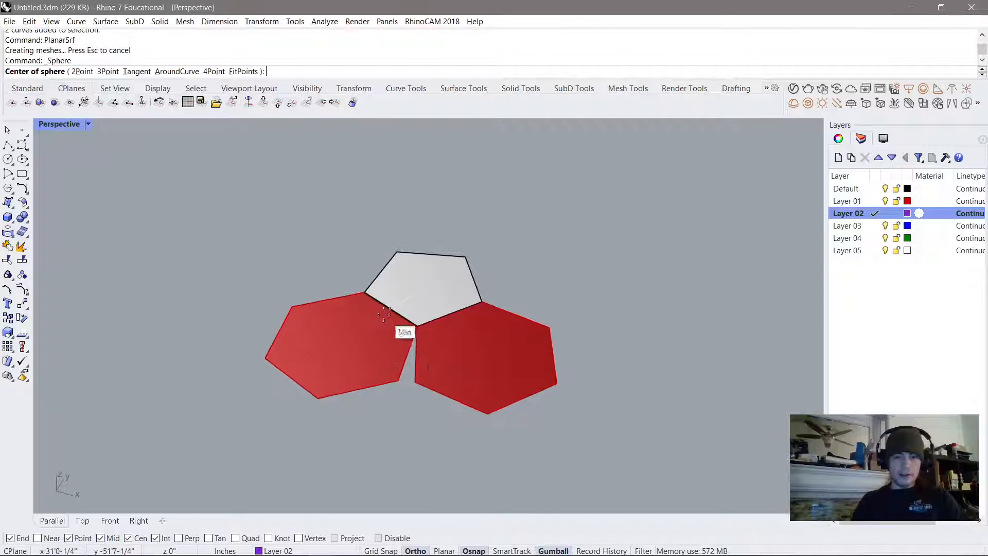
pyautogui.click(367, 292)
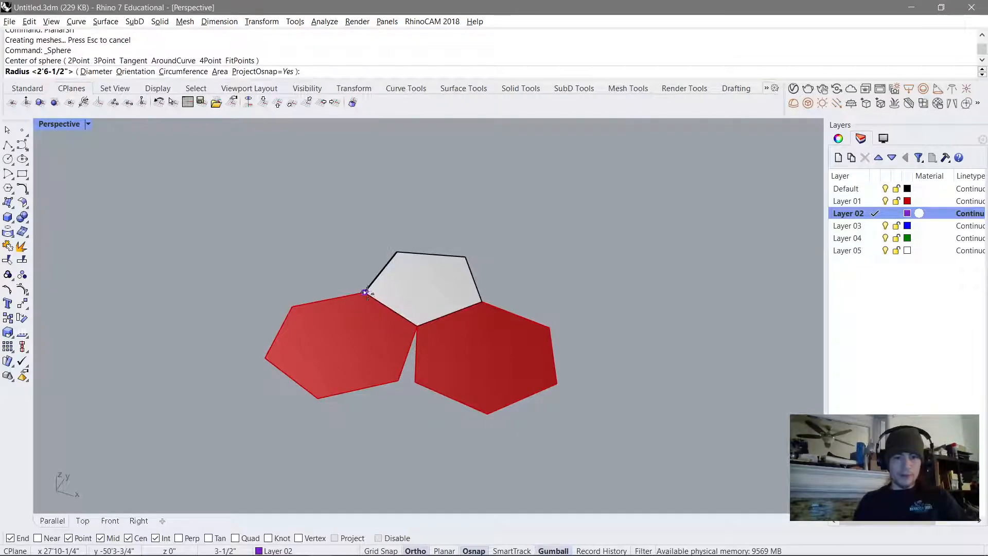
pyautogui.press('Escape')
pyautogui.press('Return')
pyautogui.click(365, 294)
pyautogui.click(391, 379)
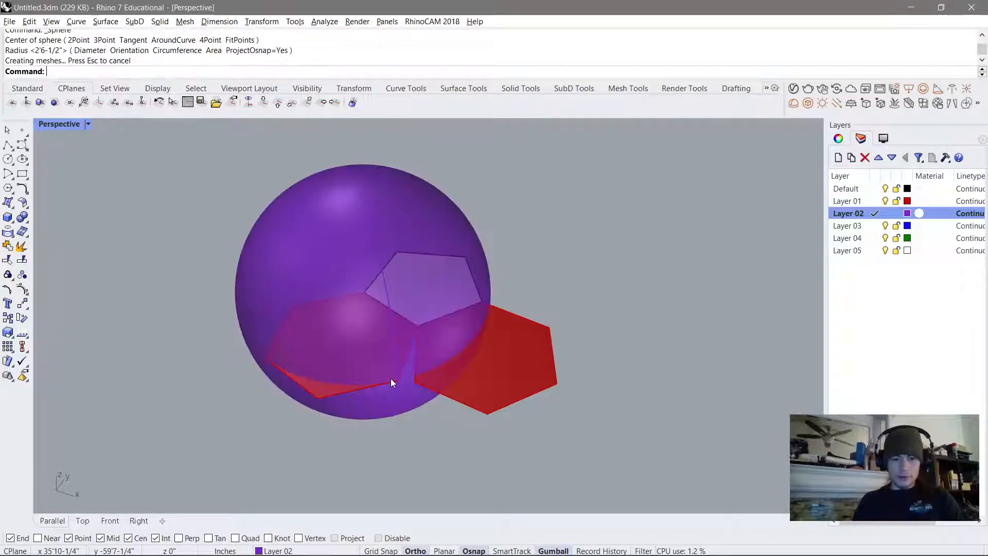
# Step: Preview the model in the X-Ray and Wireframe display modes and return the viewport to Ghosted
pyautogui.click(82, 124)
pyautogui.click(81, 216)
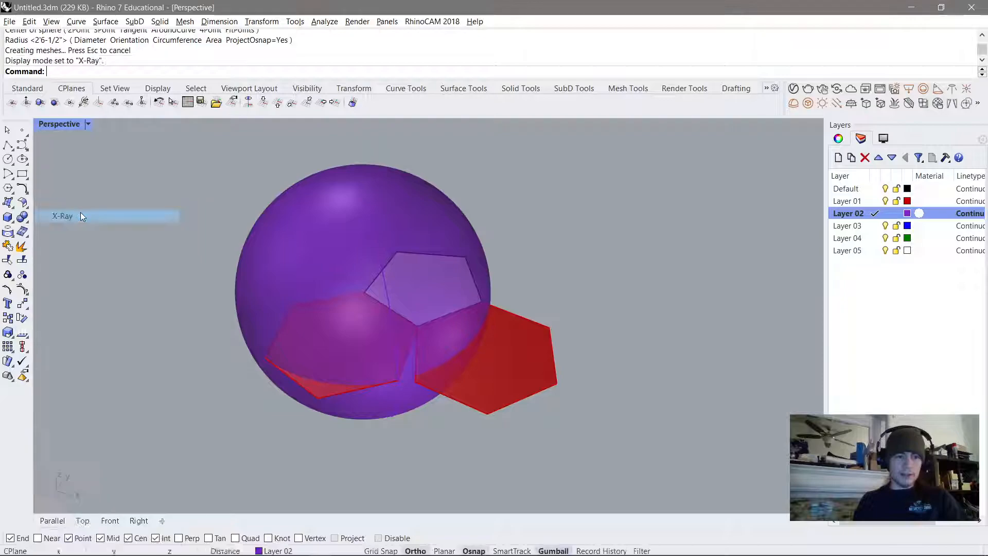
pyautogui.click(88, 125)
pyautogui.click(82, 167)
pyautogui.moveTo(308, 279); pyautogui.dragTo(288, 252, button='right')
pyautogui.click(88, 123)
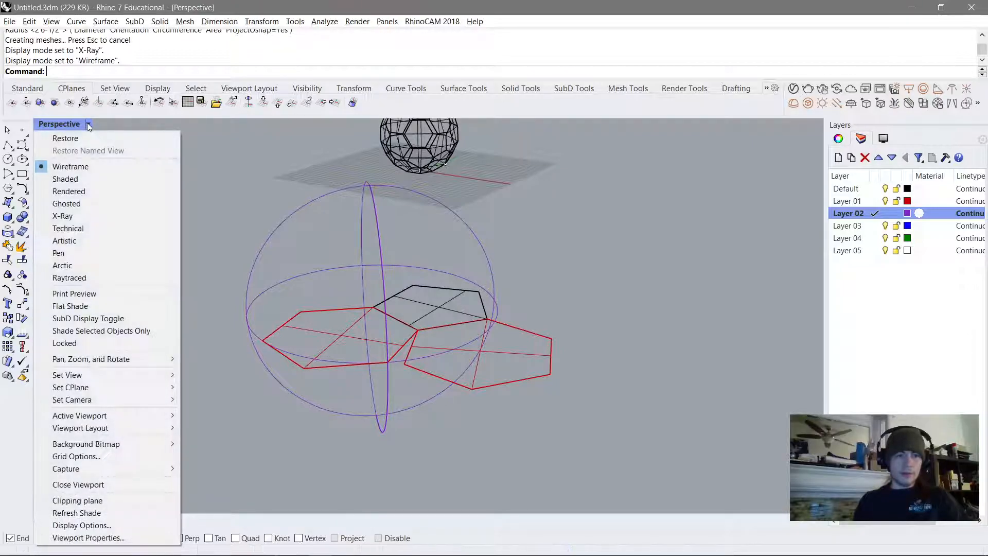
pyautogui.click(83, 204)
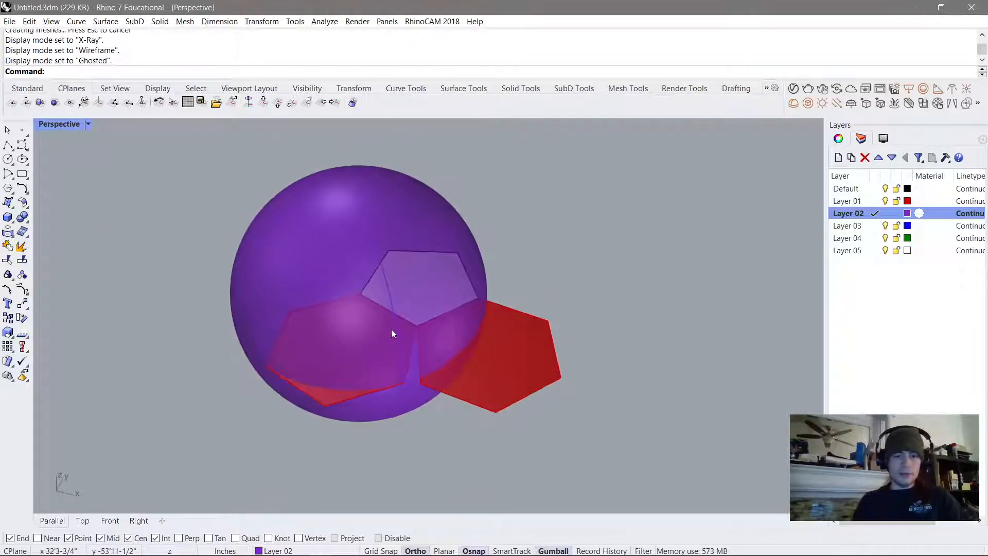
# Step: Draw a second sphere centred on the pentagon's outer corner shared with the other hexagon, its radius reaching that hexagon's corner beside the gap
pyautogui.write('sphere')
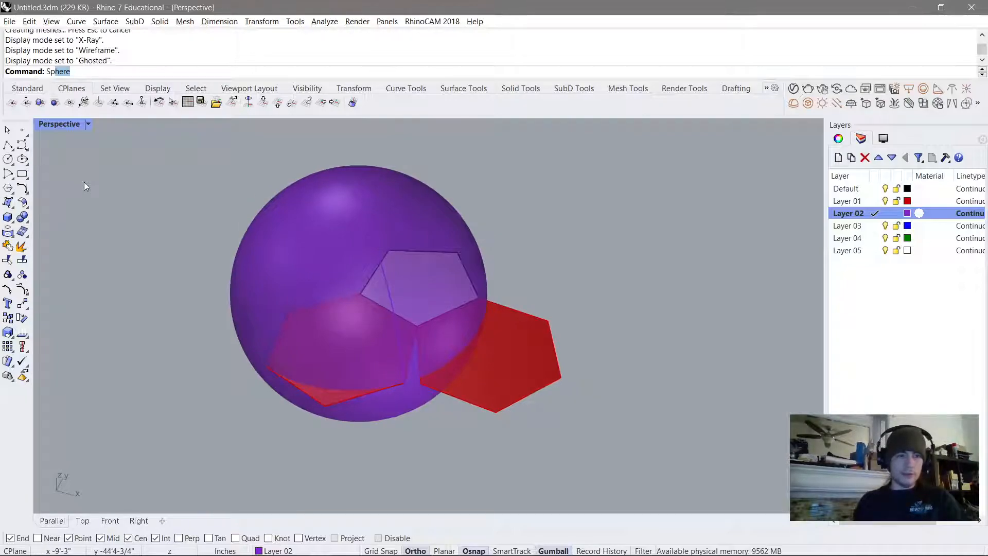
pyautogui.press('Return')
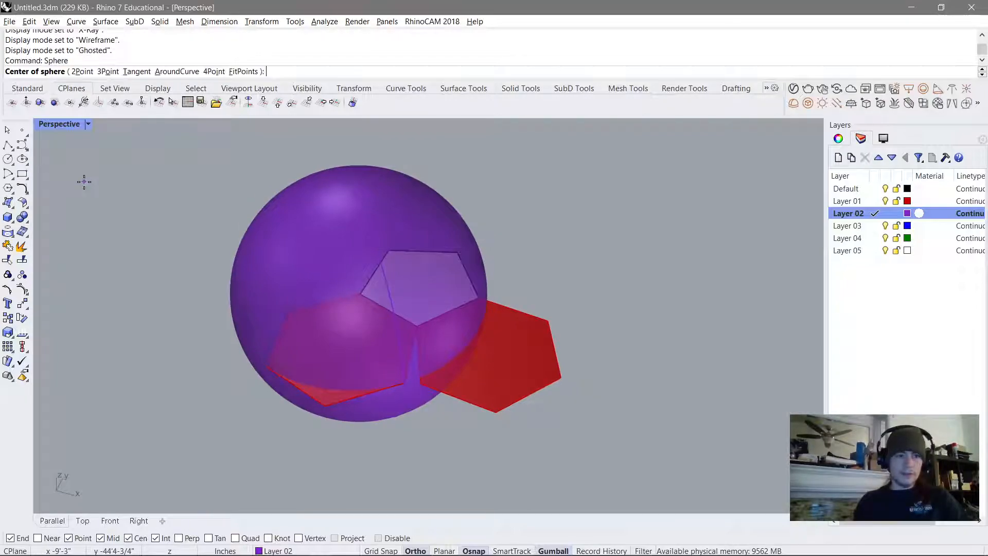
pyautogui.click(477, 297)
pyautogui.click(418, 383)
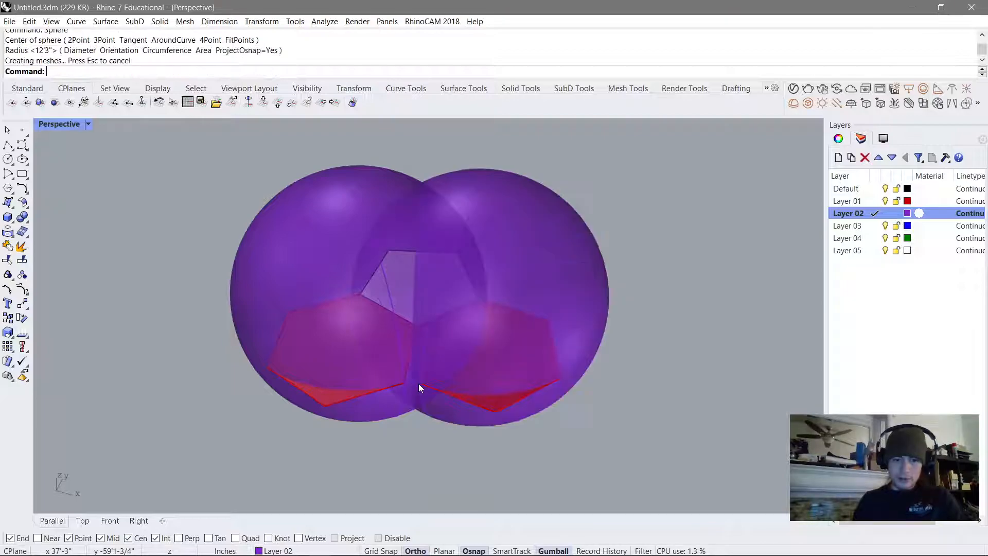
# Step: Draw a third sphere centred on the corner where the pentagon and both hexagons meet, with its radius reaching a neighbouring hexagon corner at the gap
pyautogui.press('Return')
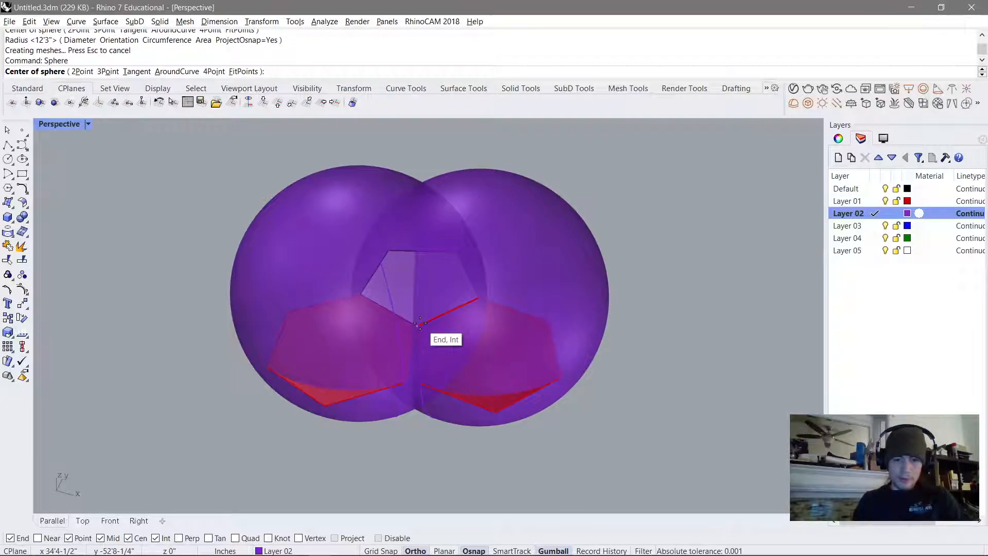
pyautogui.click(419, 324)
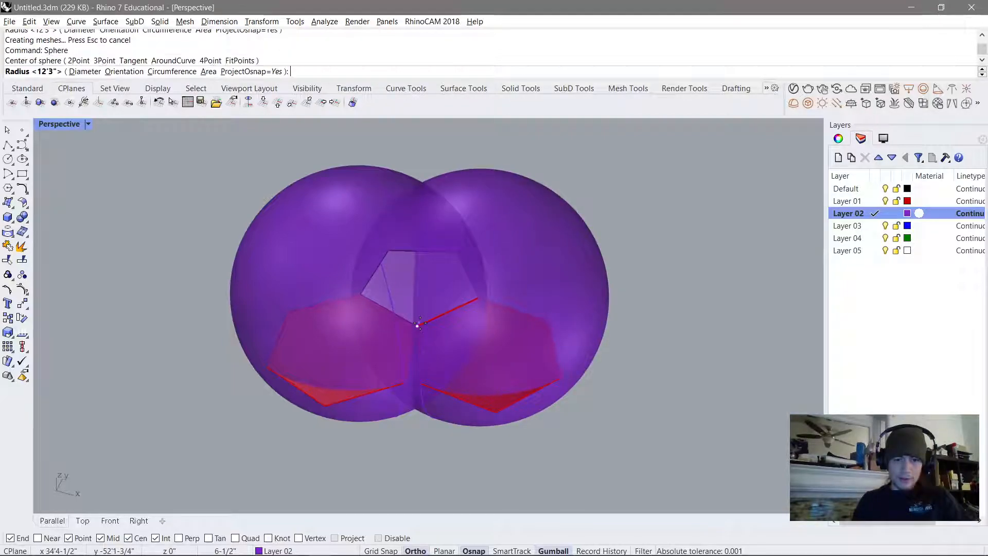
pyautogui.click(421, 384)
# Step: Create the intersection curves between the three spheres
pyautogui.moveTo(273, 291); pyautogui.dragTo(449, 279, button='right')
pyautogui.moveTo(514, 272); pyautogui.dragTo(265, 305)
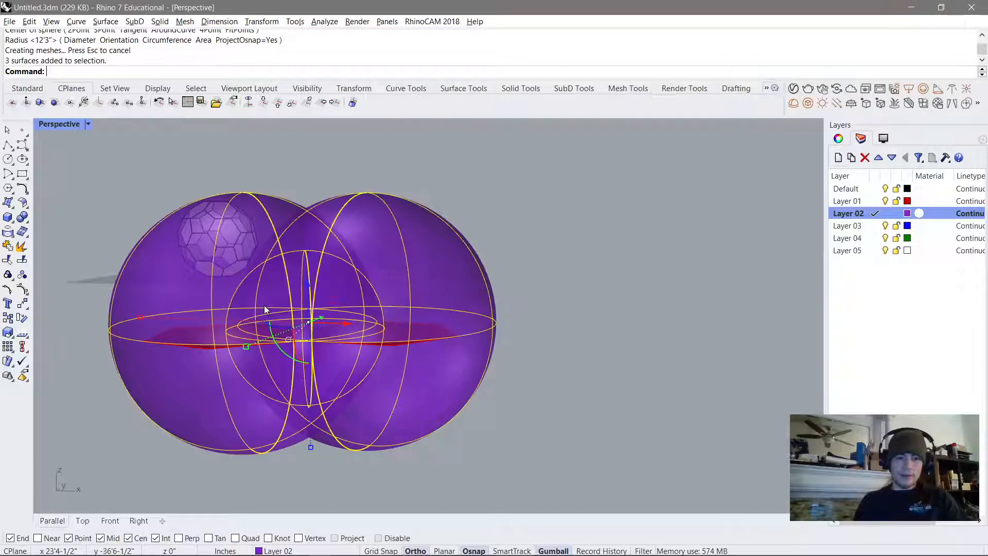
pyautogui.click(78, 21)
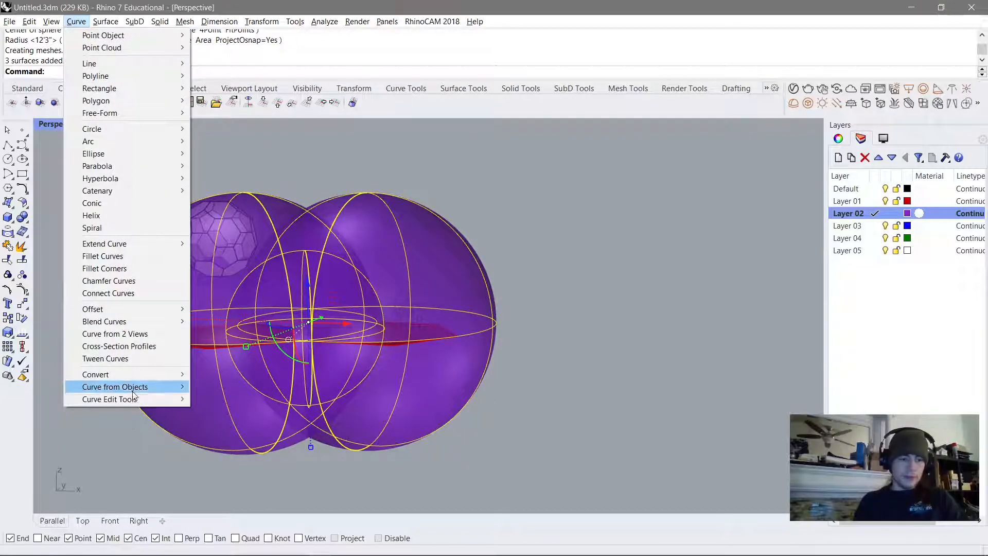
pyautogui.moveTo(137, 390)
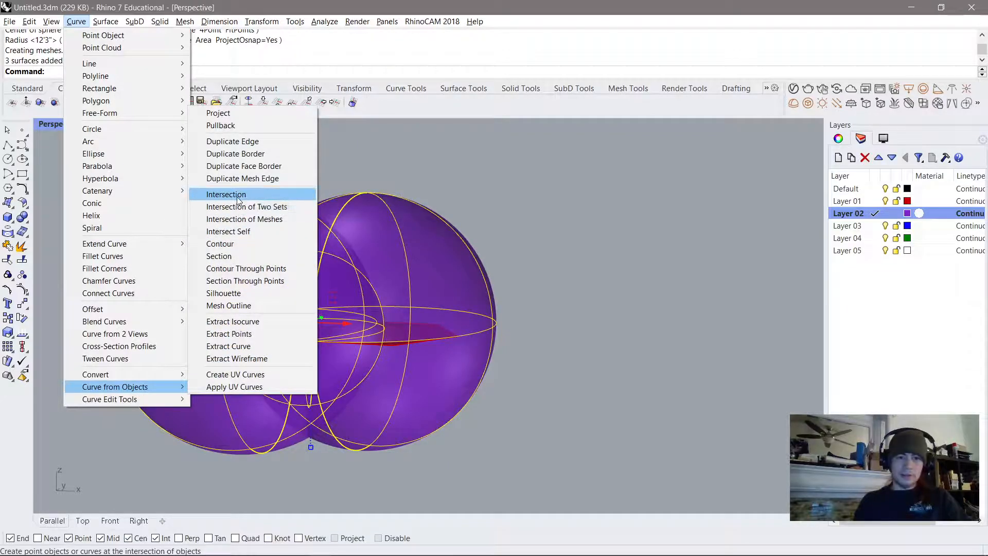
pyautogui.click(234, 194)
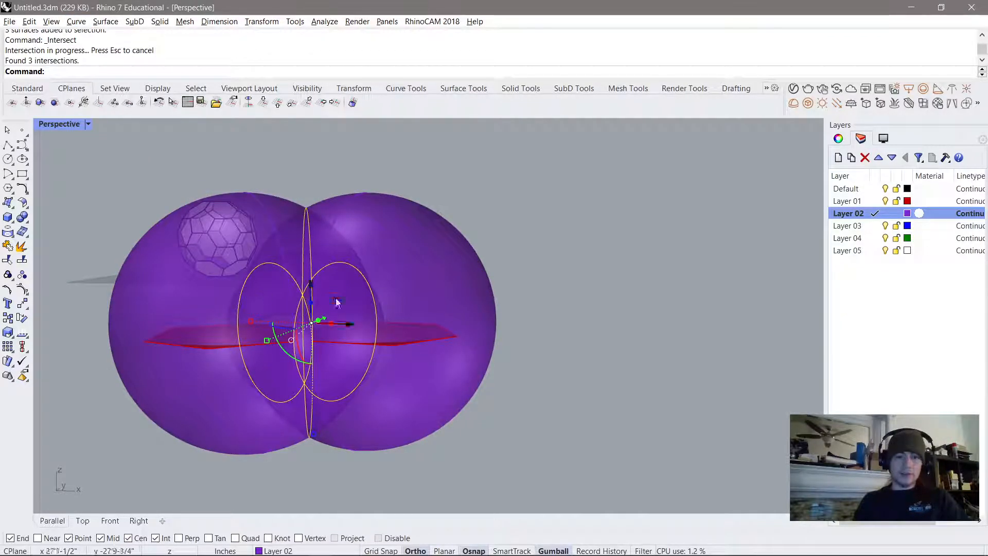
pyautogui.moveTo(347, 348); pyautogui.dragTo(358, 277, button='right')
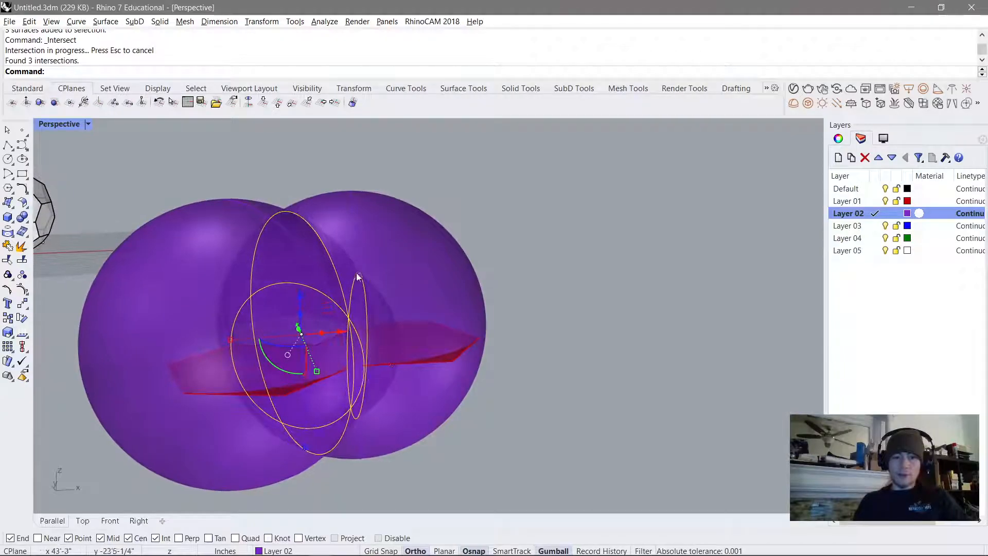
pyautogui.click(207, 232)
pyautogui.keyDown('shift'); pyautogui.click(387, 212); pyautogui.keyUp('shift')
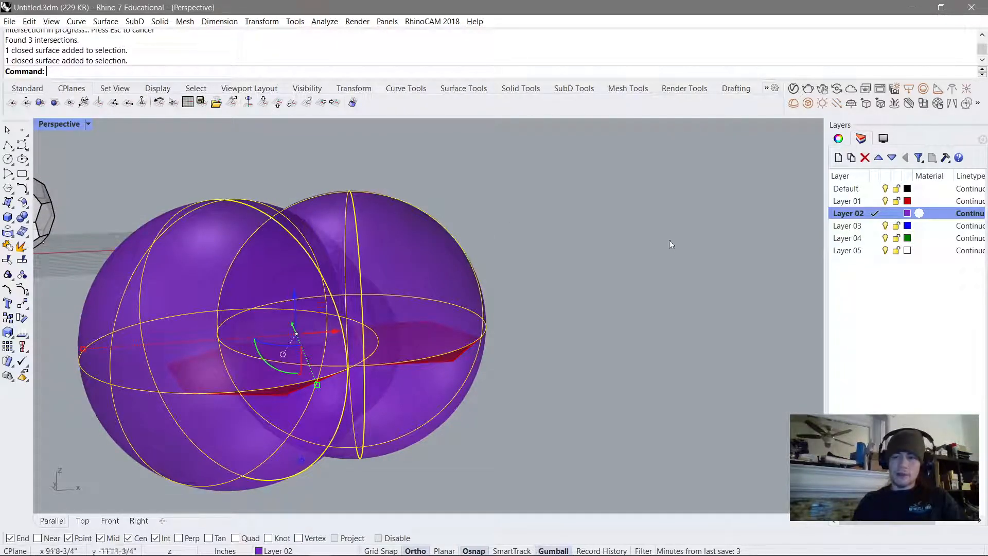
pyautogui.press('Escape')
# Step: Select the three sphere intersection curves without the spheres and move them to Layer 03
pyautogui.moveTo(526, 208); pyautogui.dragTo(242, 286)
pyautogui.keyDown('ctrl'); pyautogui.click(390, 250); pyautogui.keyUp('ctrl')
pyautogui.keyDown('ctrl'); pyautogui.click(301, 253); pyautogui.keyUp('ctrl')
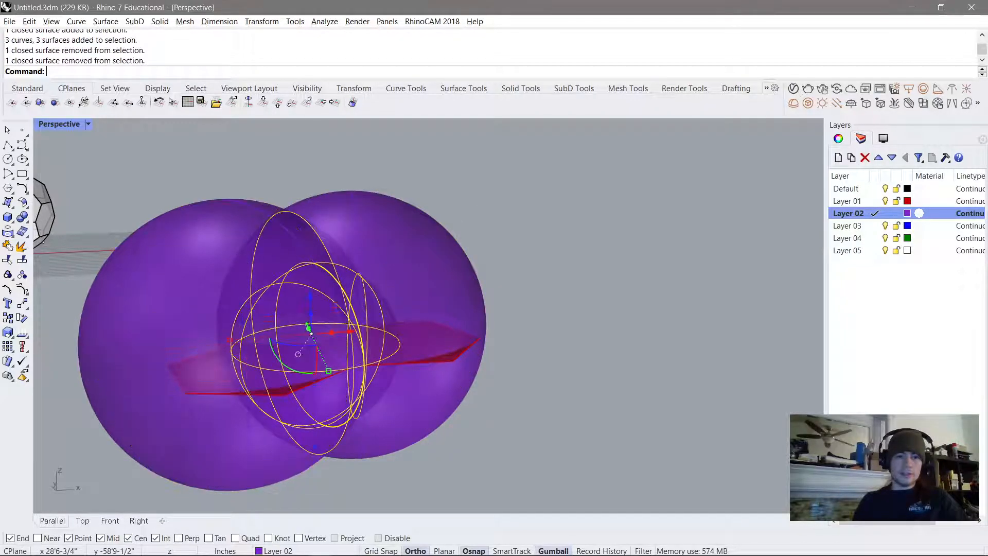
pyautogui.keyDown('ctrl'); pyautogui.click(278, 337); pyautogui.keyUp('ctrl')
pyautogui.rightClick(847, 229)
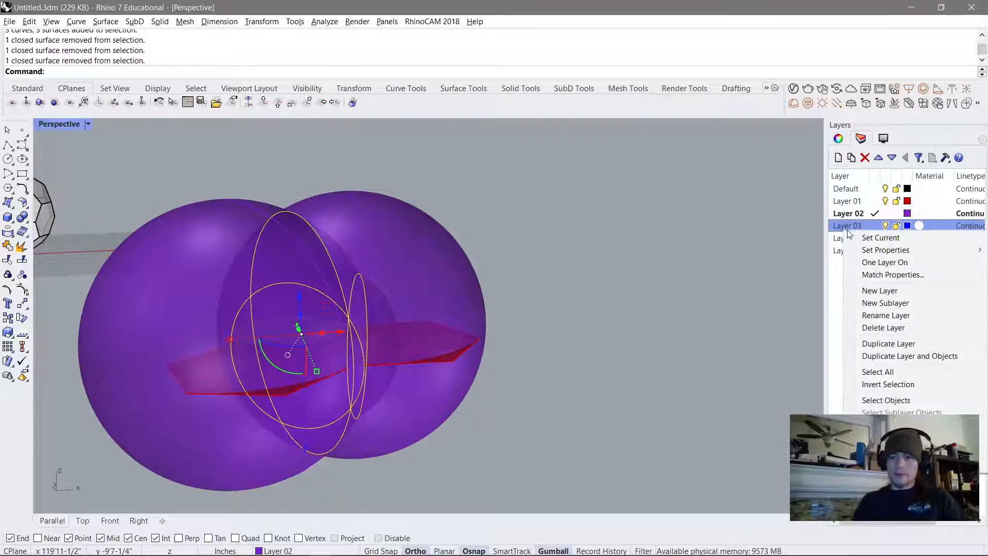
pyautogui.click(895, 425)
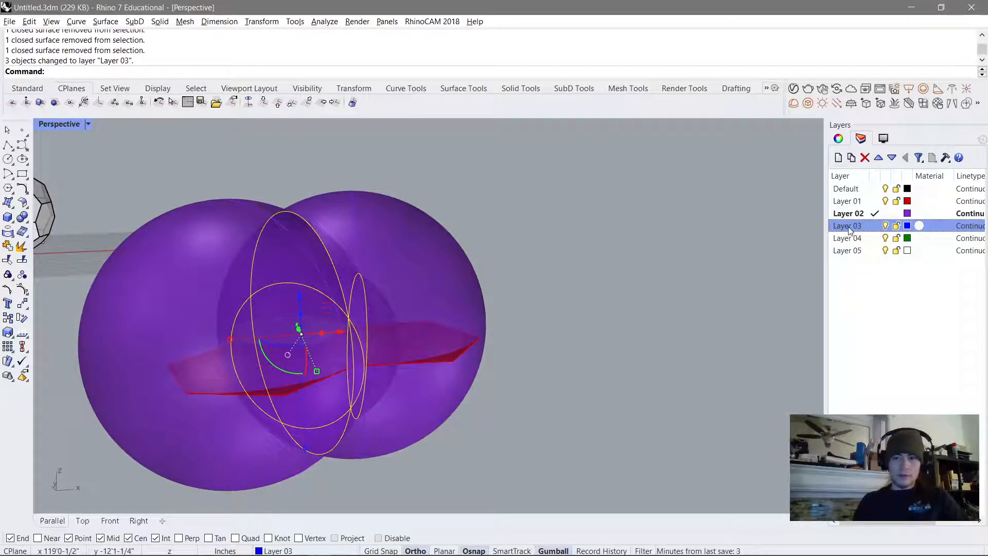
# Step: Make Layer 03 the current layer and hide Layer 02 with the spheres
pyautogui.moveTo(452, 267); pyautogui.dragTo(651, 198, button='right')
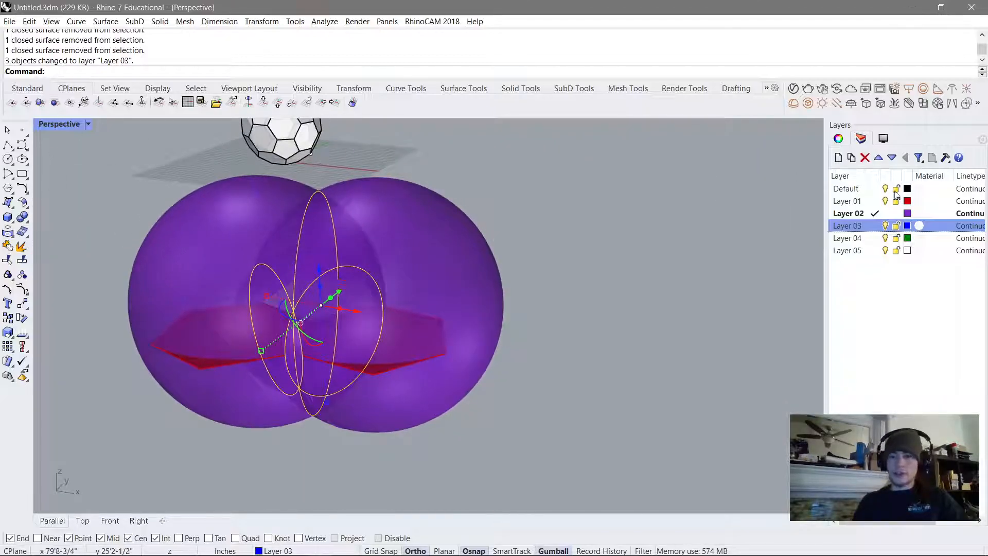
pyautogui.click(874, 226)
pyautogui.click(885, 213)
pyautogui.click(427, 280)
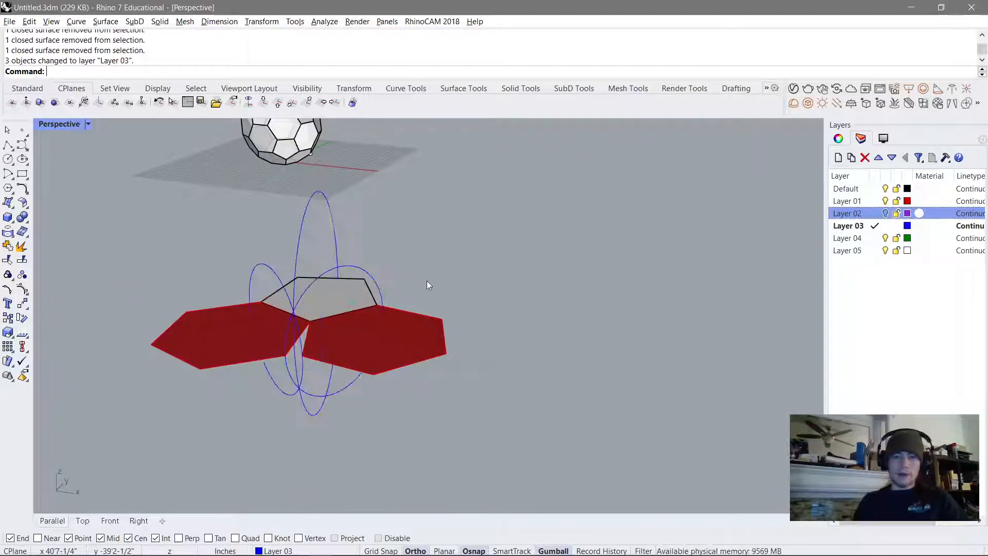
# Step: Place a point object on the Default layer at the upper intersection of the three blue circles, and hide Layer 03
pyautogui.moveTo(427, 281); pyautogui.dragTo(486, 271, button='right')
pyautogui.moveTo(331, 324); pyautogui.dragTo(363, 309, button='right')
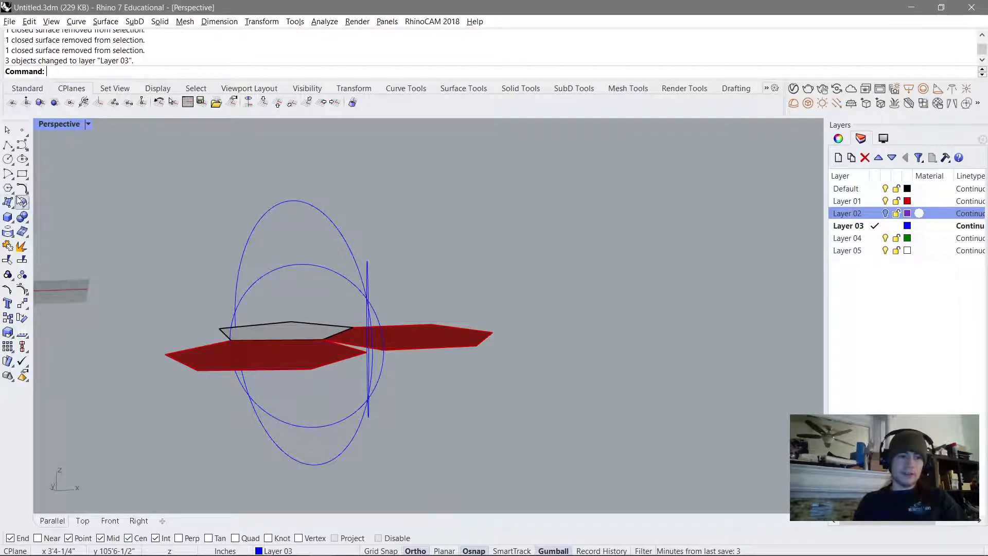
pyautogui.click(21, 131)
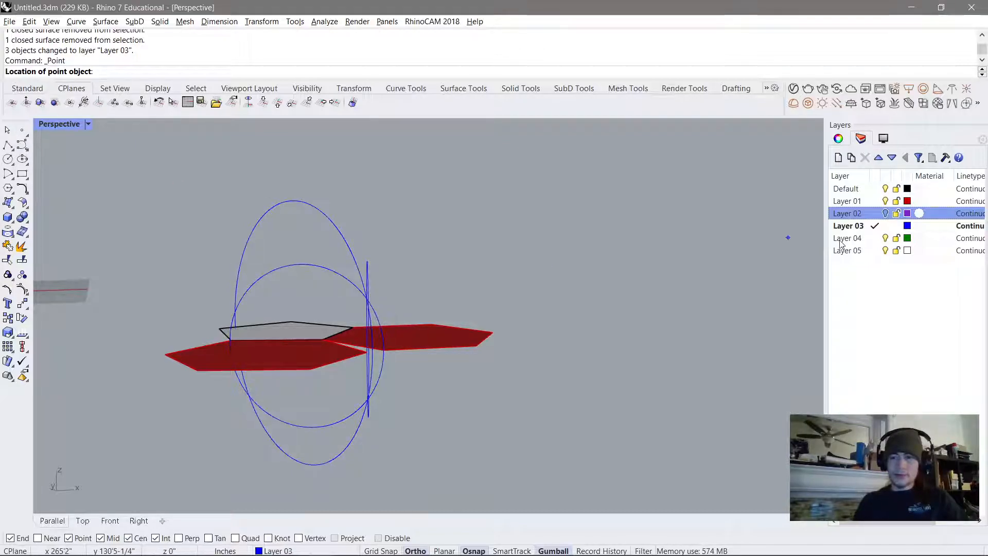
pyautogui.click(856, 189)
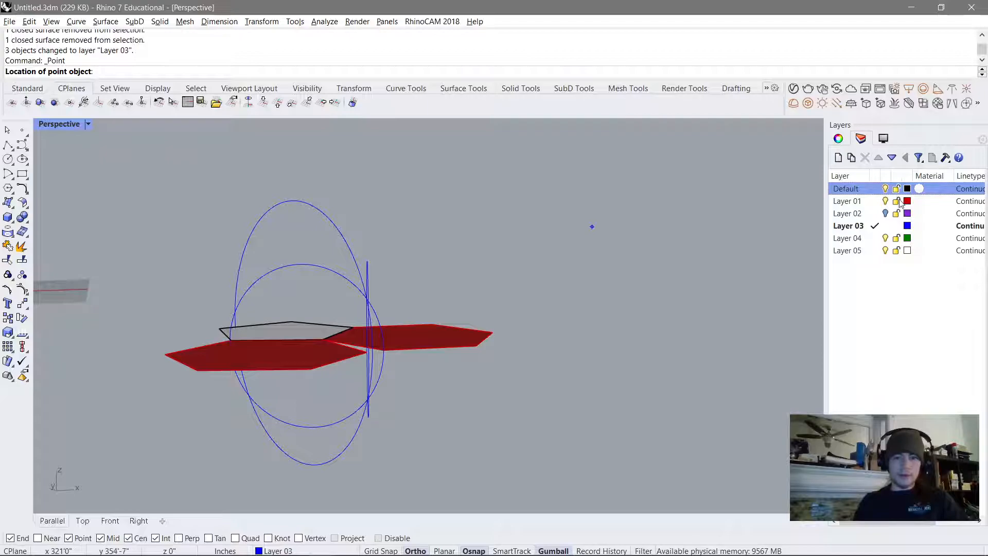
pyautogui.click(875, 189)
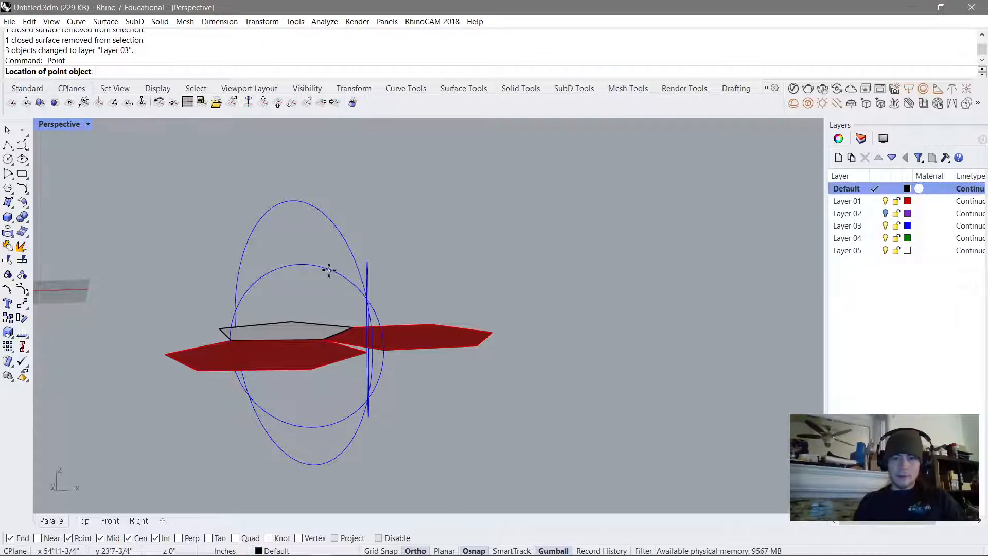
pyautogui.click(369, 300)
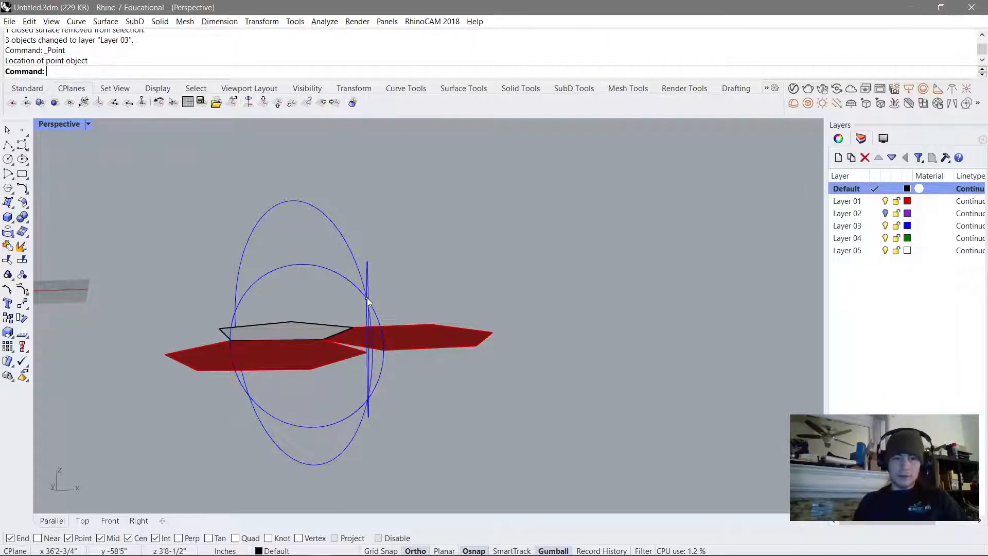
pyautogui.click(884, 226)
# Step: Fold one hexagon surface up about its edge shared with the pentagon using Orient3Pt, bringing its adjacent corner to the placed intersection point
pyautogui.moveTo(430, 306); pyautogui.dragTo(347, 342, button='right')
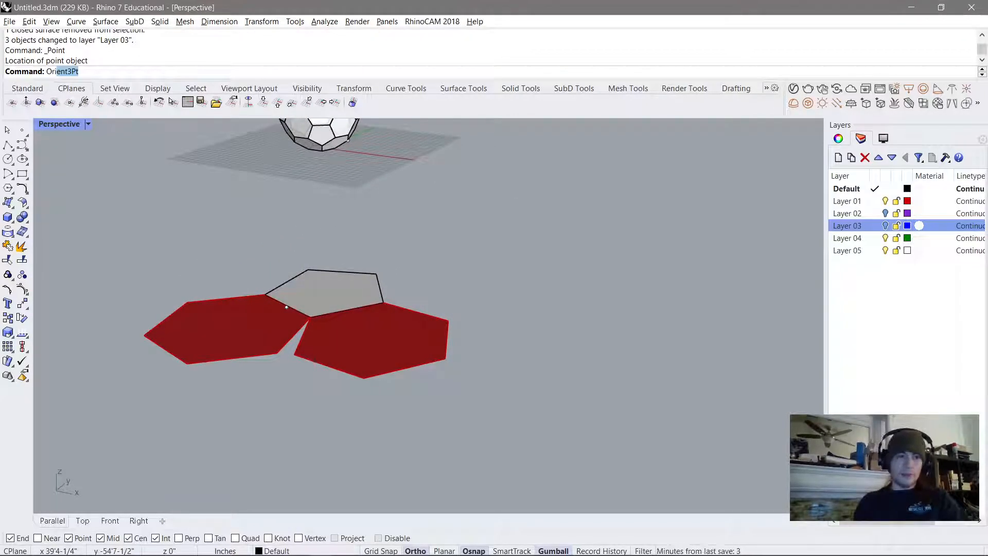
pyautogui.press('Return')
pyautogui.moveTo(269, 323); pyautogui.dragTo(323, 349, button='right')
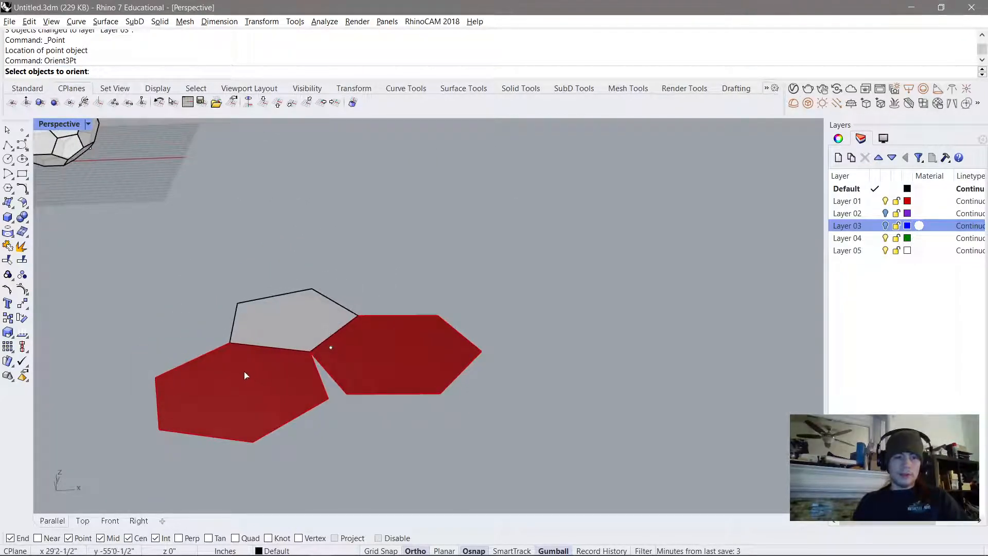
pyautogui.moveTo(246, 375); pyautogui.dragTo(257, 375, button='right')
pyautogui.click(258, 375)
pyautogui.press('Return')
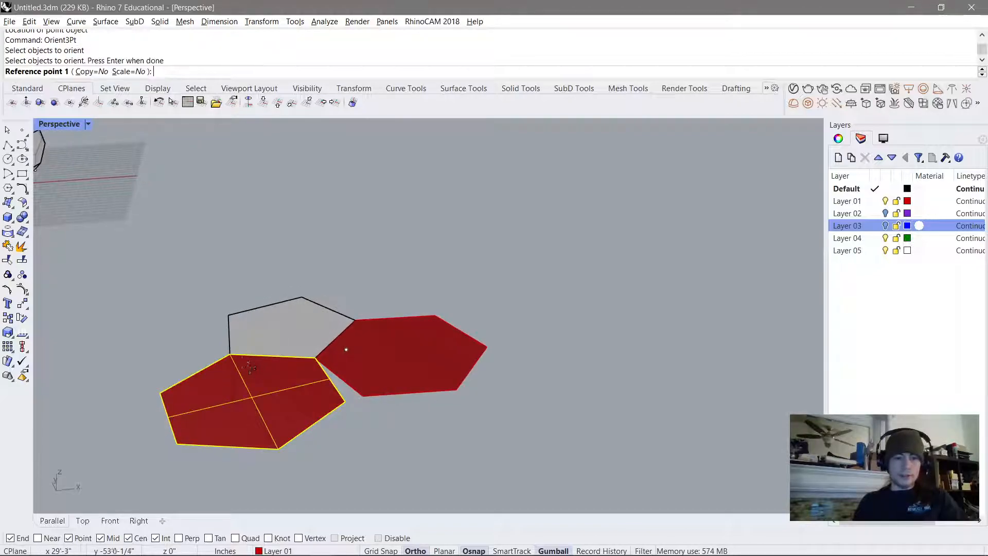
pyautogui.click(229, 355)
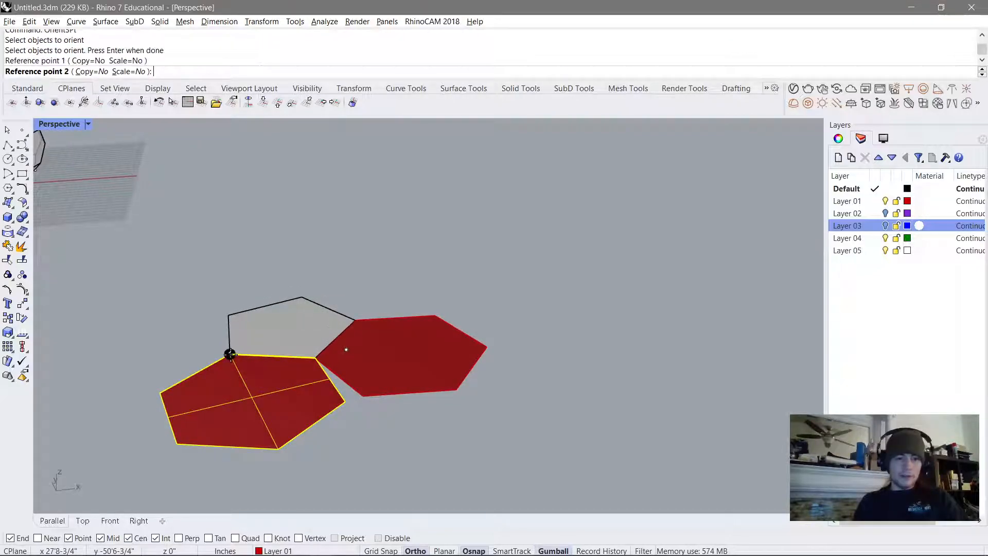
pyautogui.click(315, 357)
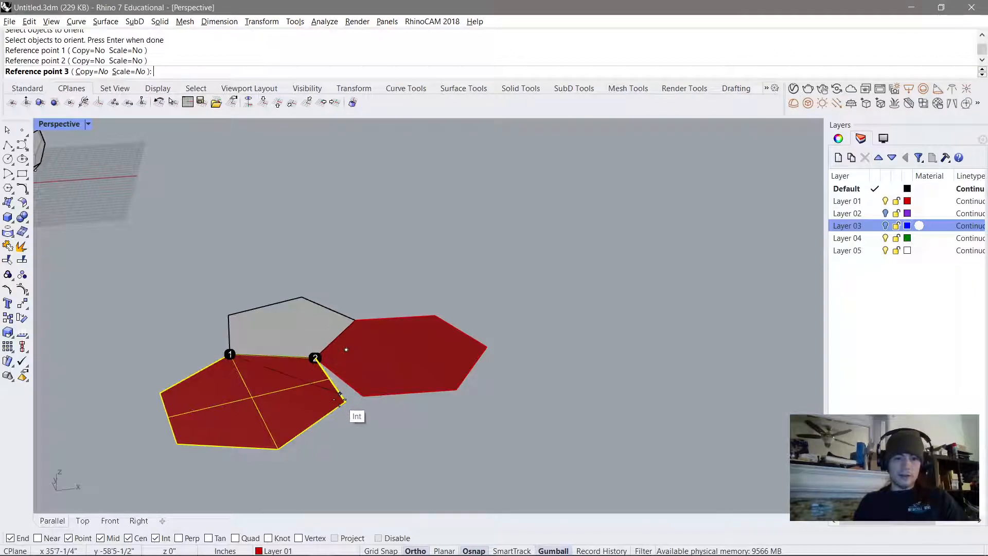
pyautogui.click(344, 401)
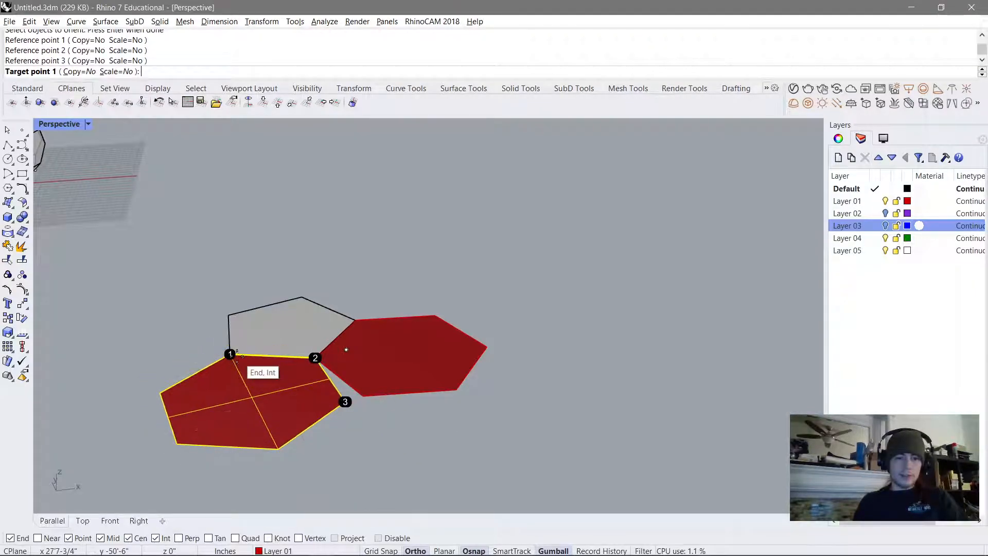
pyautogui.click(229, 354)
pyautogui.click(315, 358)
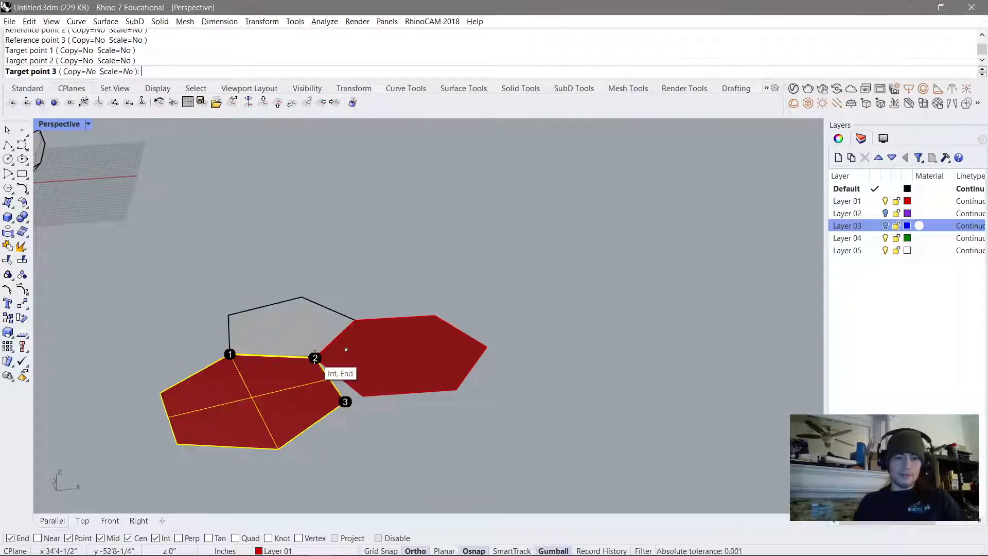
pyautogui.click(351, 350)
# Step: Delete the surface of the other hexagon that still lies flat, keeping its outline curve
pyautogui.moveTo(350, 350)
pyautogui.mouseDown(button='right')
pyautogui.moveTo(371, 355)
pyautogui.moveTo(362, 360)
pyautogui.mouseUp(button='right')
pyautogui.click(365, 365)
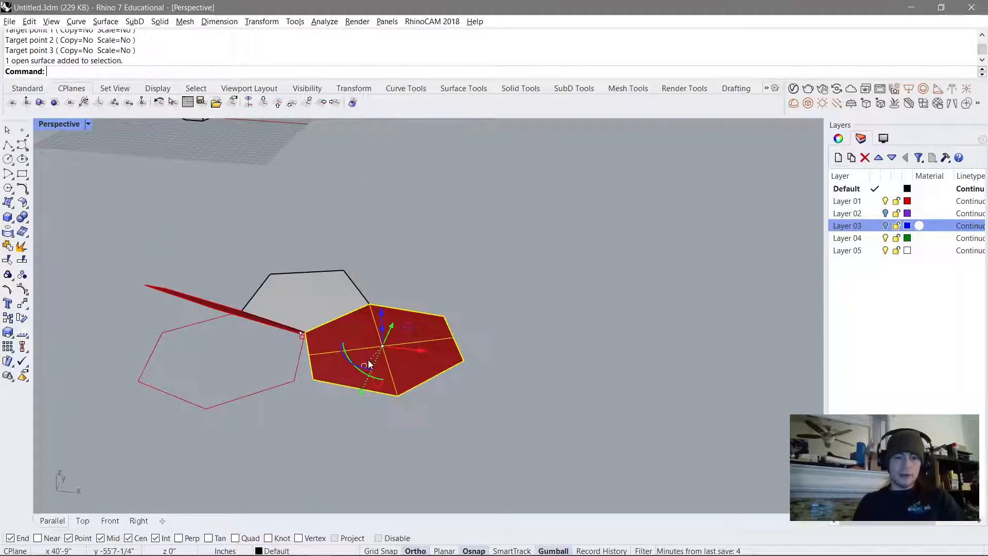
pyautogui.press('Delete')
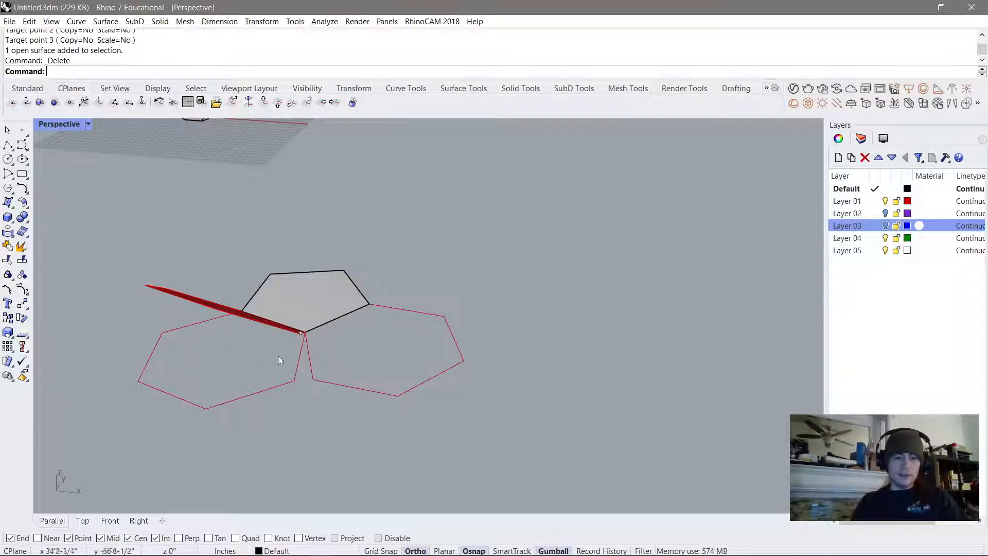
# Step: Polar array the folded hexagon surface around the pentagon's centre with 5 items over 360 degrees
pyautogui.moveTo(301, 366); pyautogui.dragTo(547, 341, button='right')
pyautogui.click(558, 343)
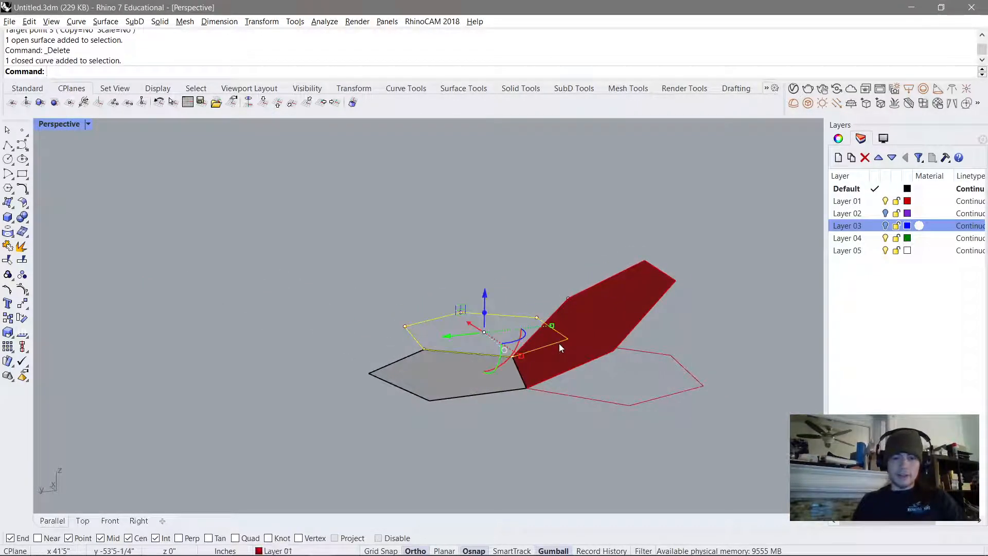
pyautogui.click(613, 304)
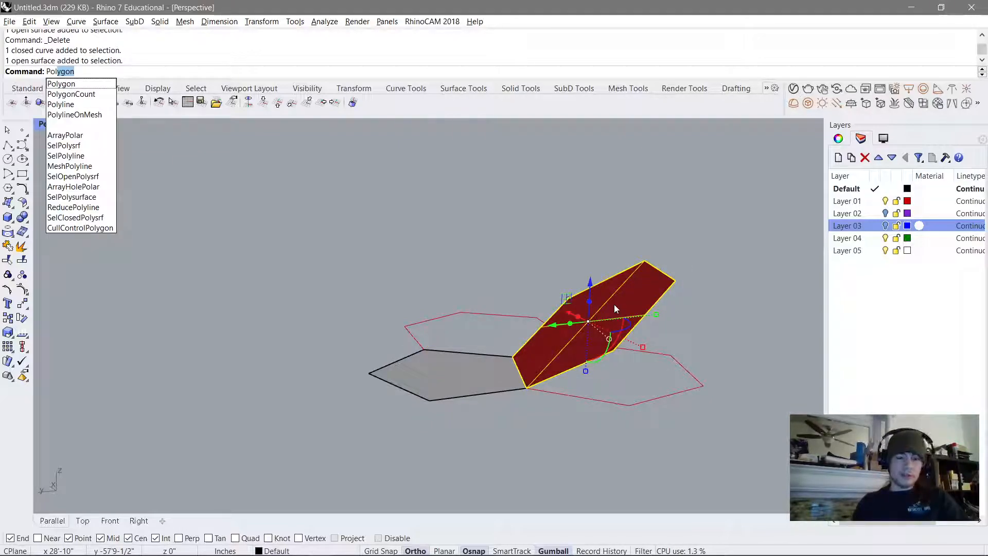
pyautogui.press('Escape')
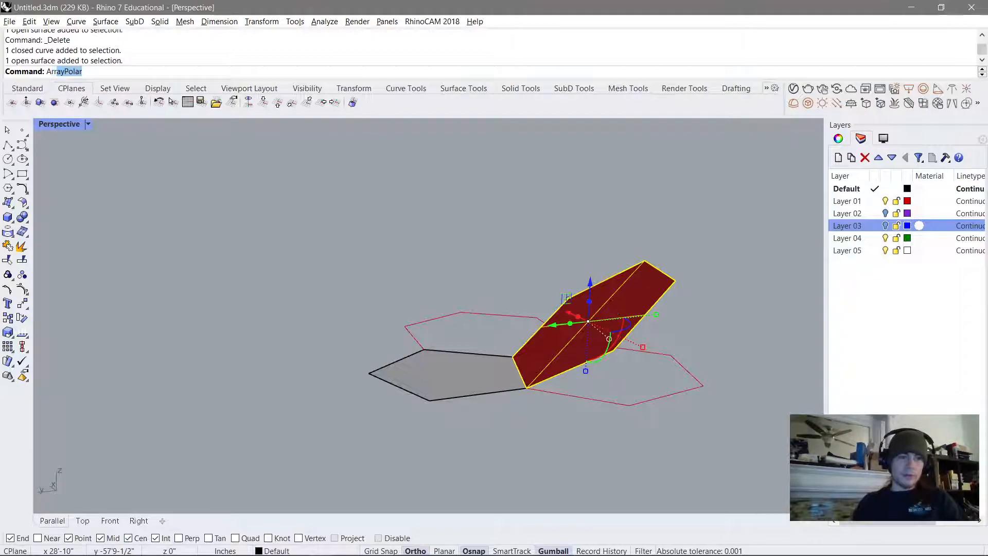
pyautogui.press('Return')
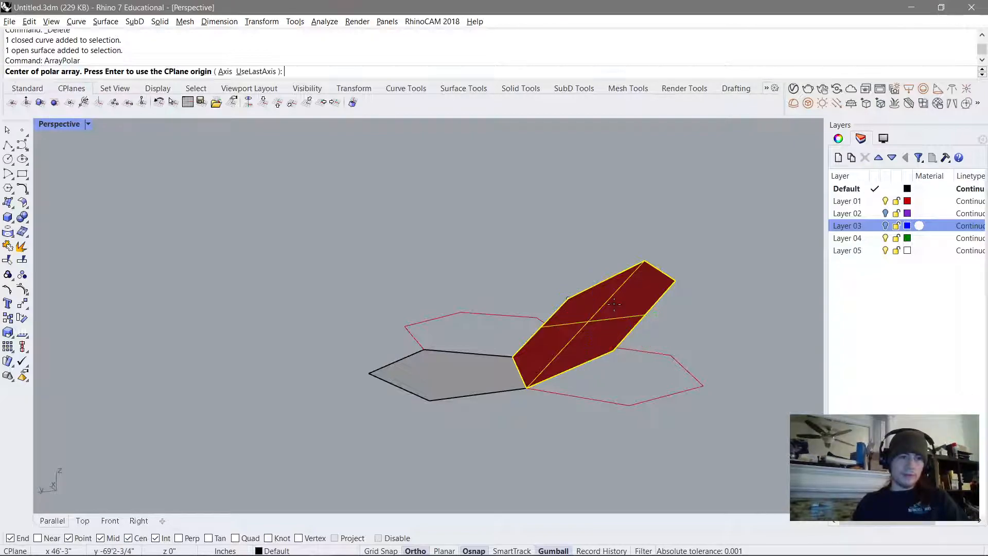
pyautogui.click(463, 395)
pyautogui.press('Return')
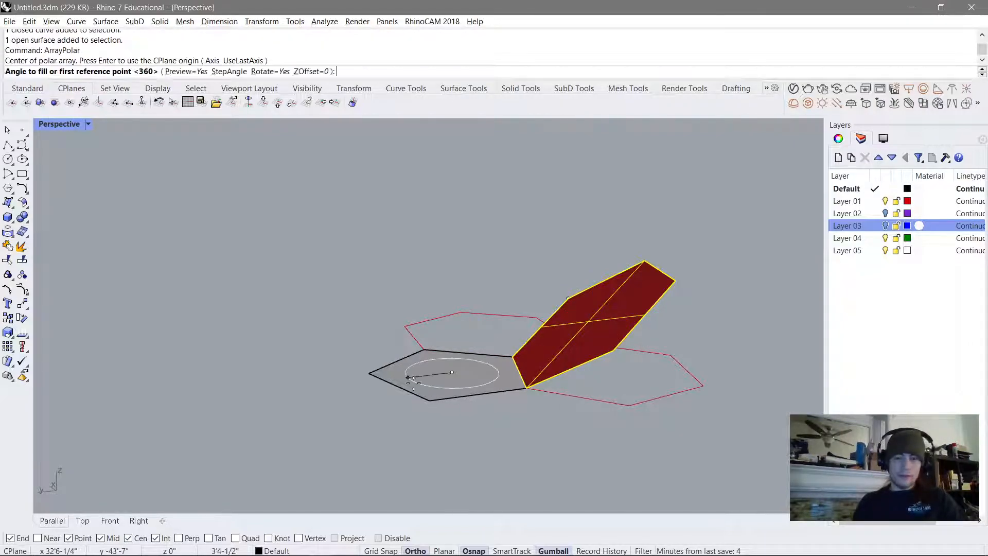
pyautogui.press('Return')
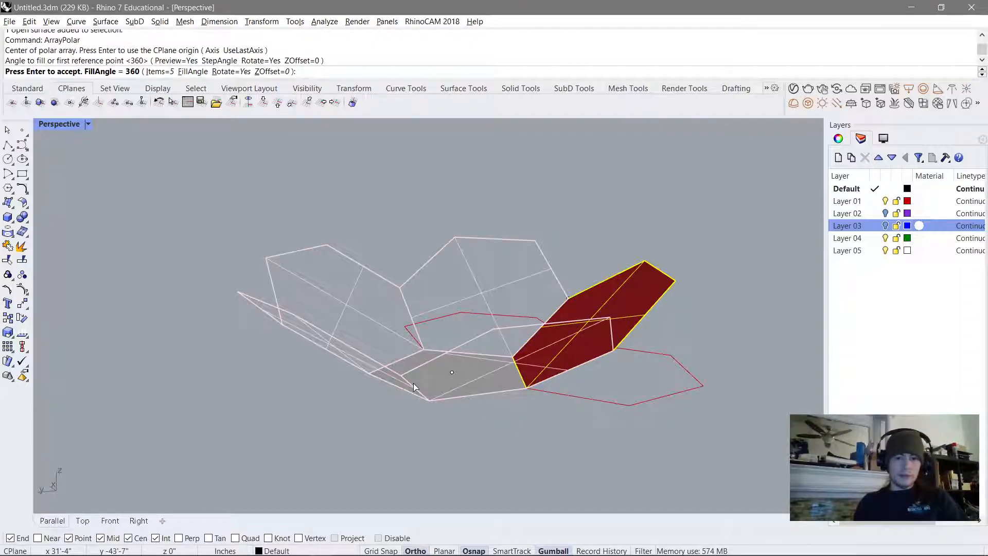
pyautogui.press('Return')
pyautogui.moveTo(449, 362); pyautogui.dragTo(417, 350, button='right')
pyautogui.scroll(-3, 425, 394)
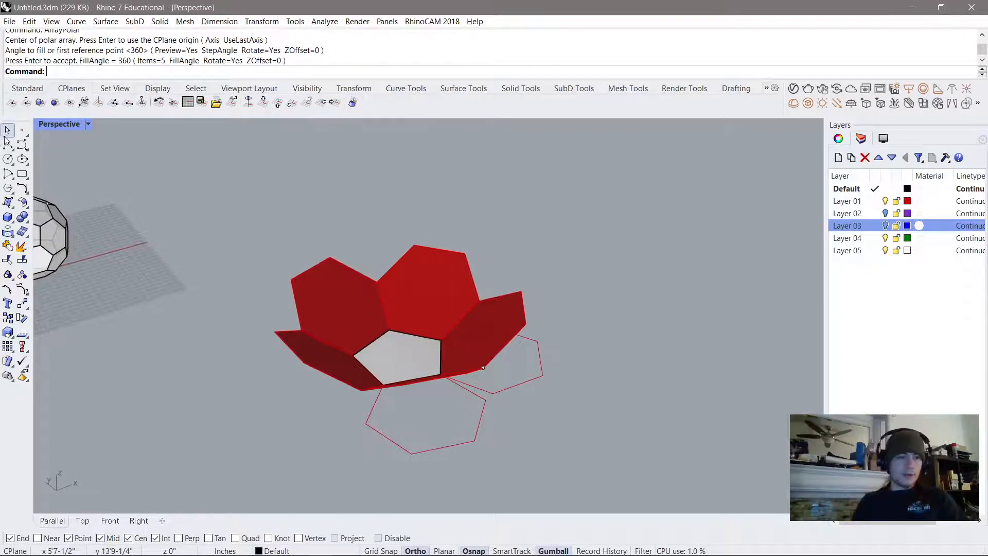
# Step: Undo the polar array of hexagons and place a point object at the pentagon's centre
pyautogui.click(22, 129)
pyautogui.hotkey('ctrl', 'z')
pyautogui.press('Escape')
pyautogui.hotkey('ctrl', 'z')
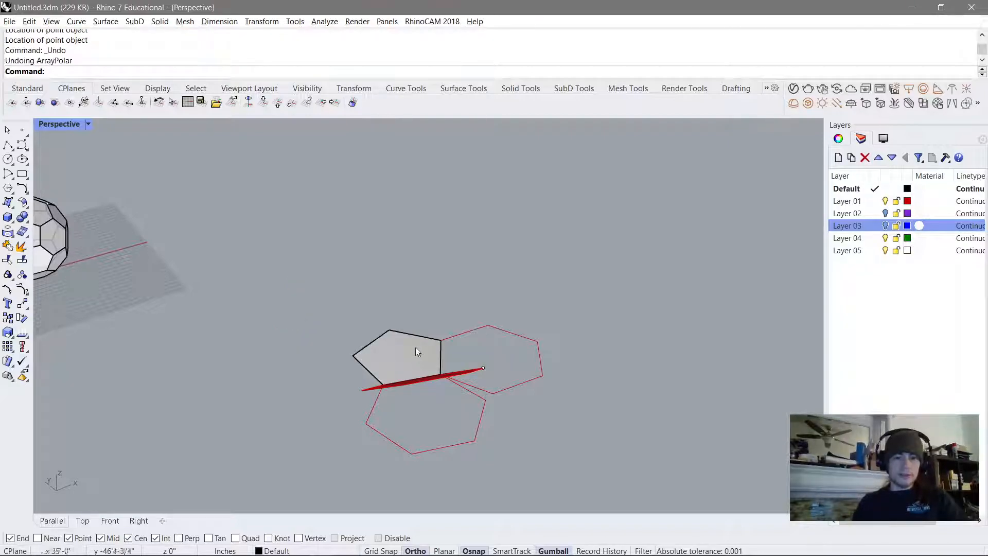
pyautogui.rightClick(368, 339)
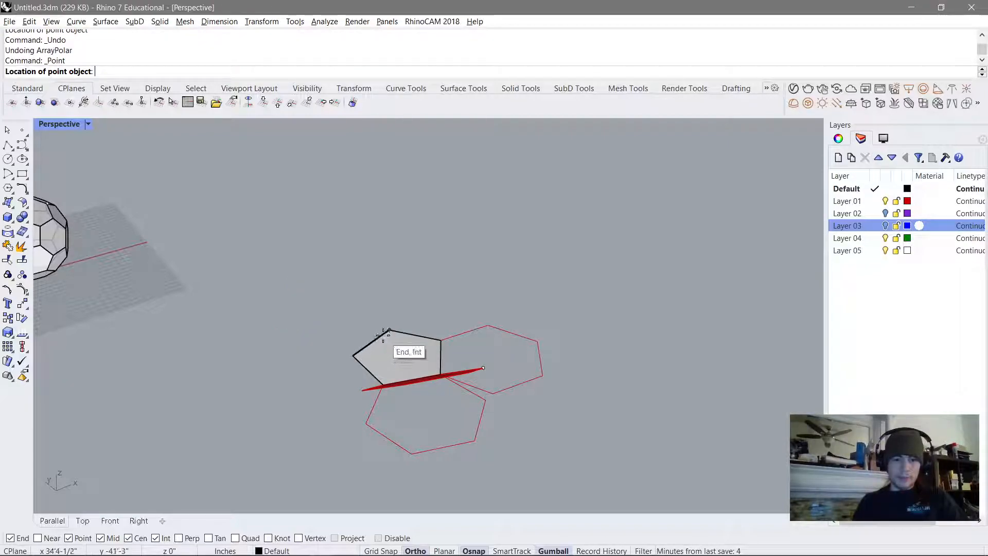
pyautogui.click(379, 340)
# Step: Polar array the folded hexagon around the point at the pentagon's centre with 5 items over 360 degrees
pyautogui.moveTo(404, 385); pyautogui.dragTo(402, 352, button='right')
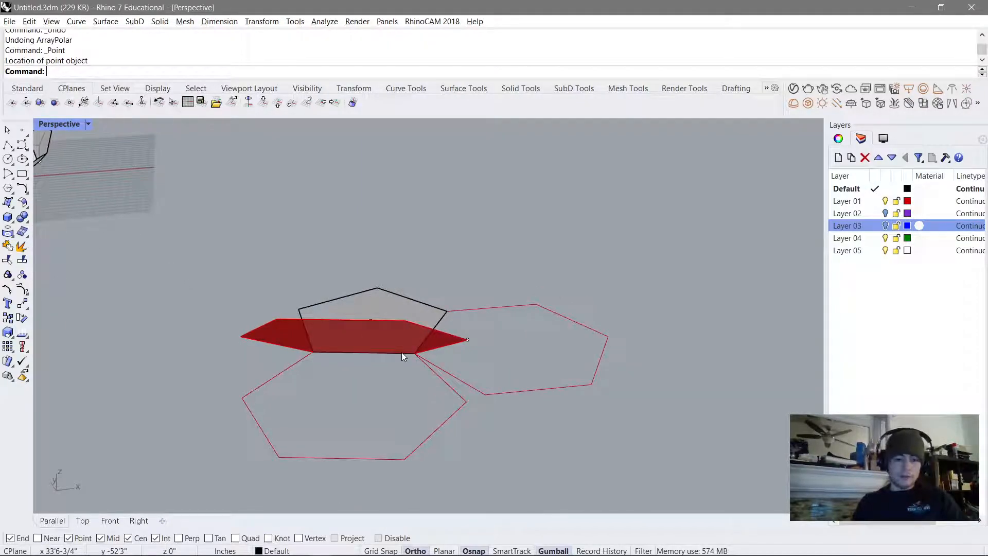
pyautogui.write('A')
pyautogui.press('Return')
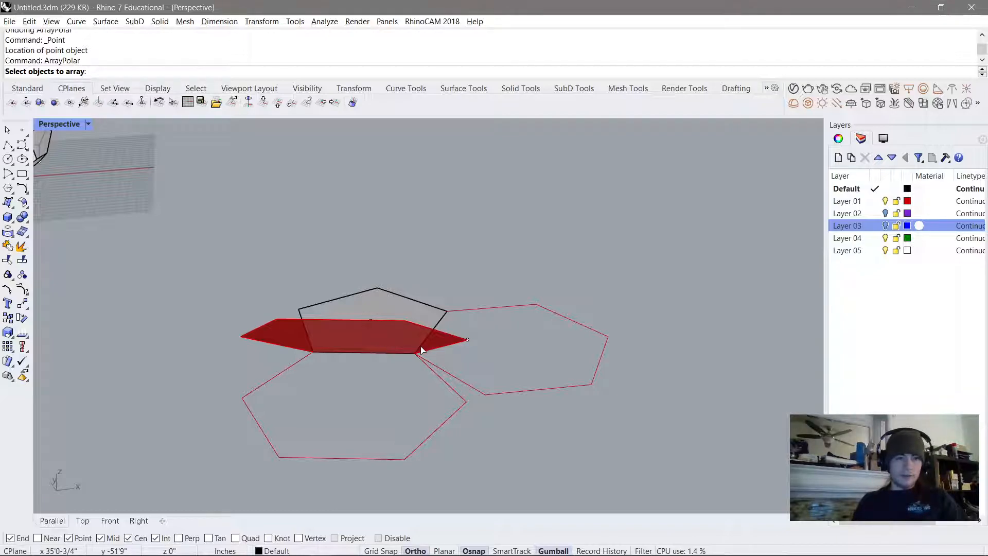
pyautogui.moveTo(378, 335); pyautogui.dragTo(346, 335, button='right')
pyautogui.click(258, 308)
pyautogui.press('Return')
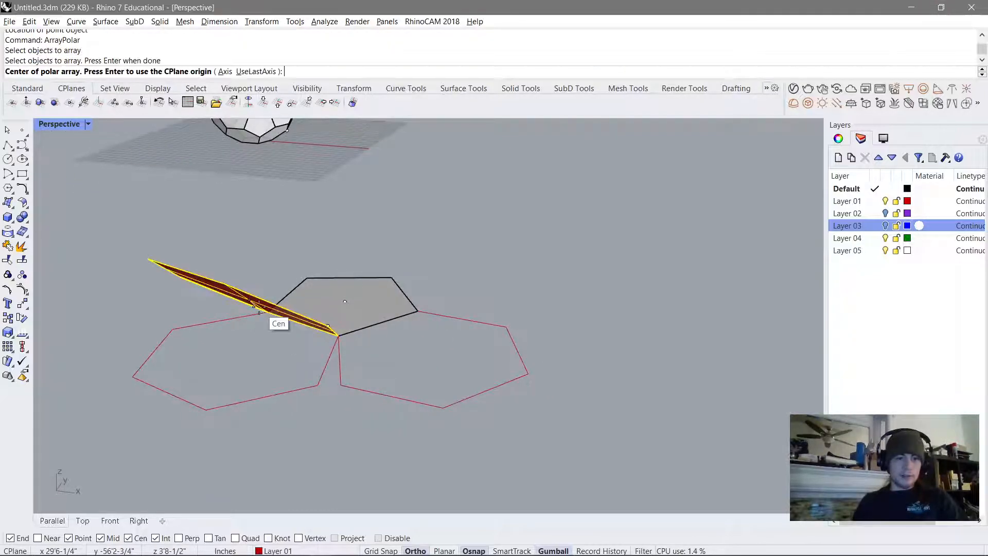
pyautogui.click(352, 302)
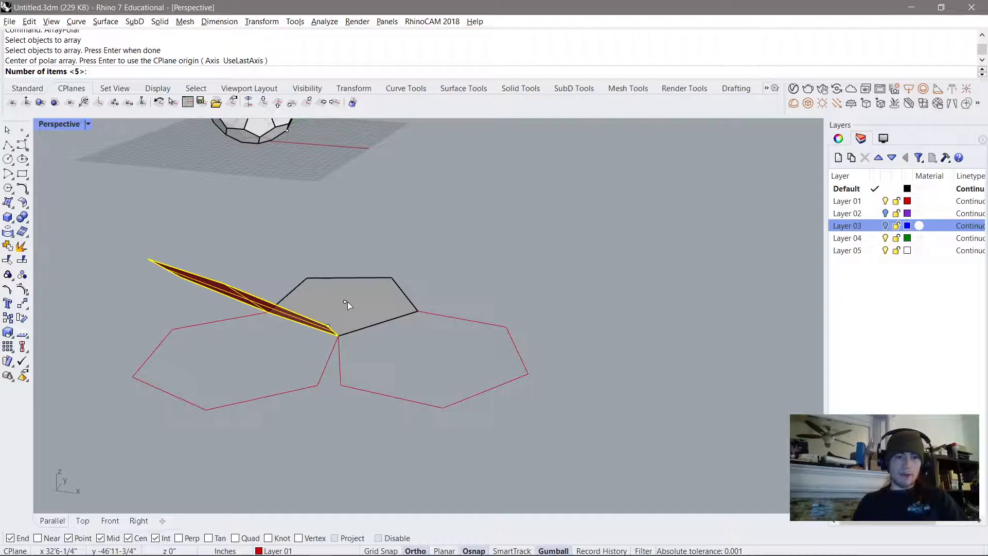
pyautogui.press('Return')
pyautogui.press('Return')
pyautogui.press('Return')
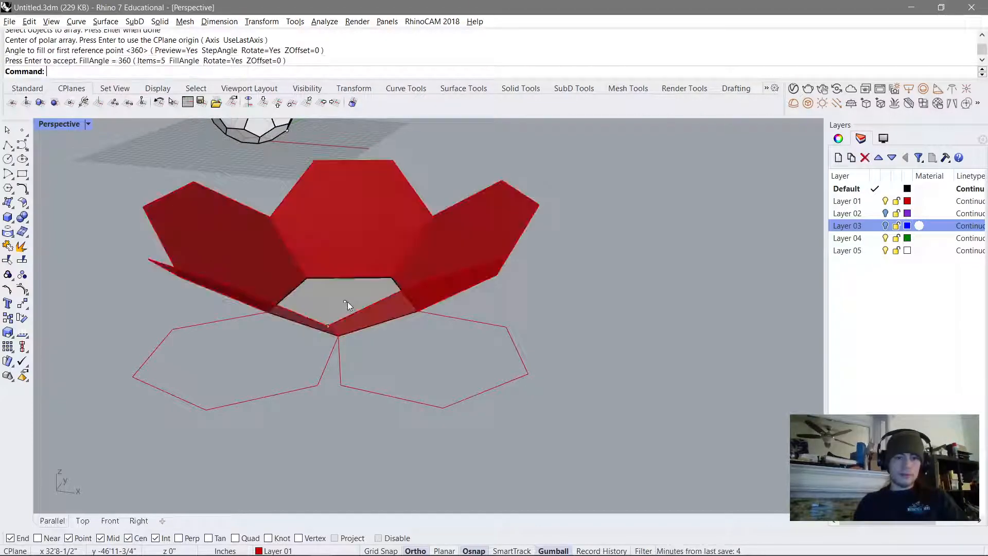
# Step: Start Orient3Pt on the base pentagon surface with Copy=Yes, taking three consecutive pentagon corners as reference points
pyautogui.moveTo(347, 302); pyautogui.dragTo(456, 322, button='right')
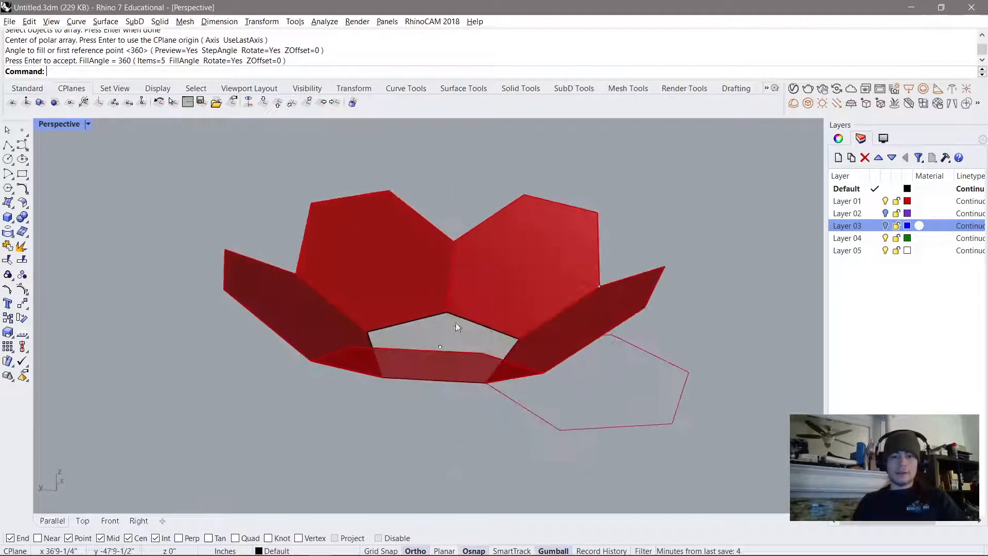
pyautogui.click(443, 338)
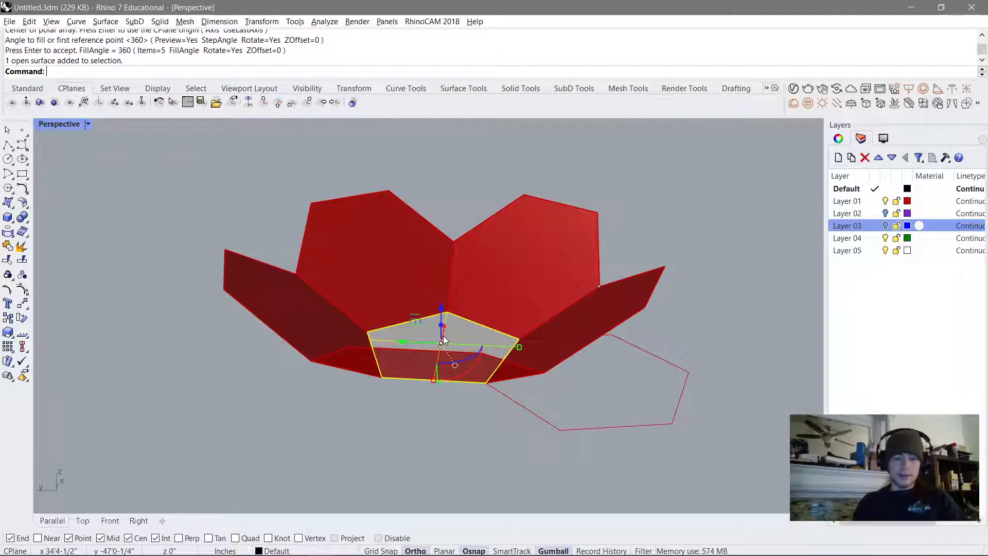
pyautogui.write('Or')
pyautogui.press('Return')
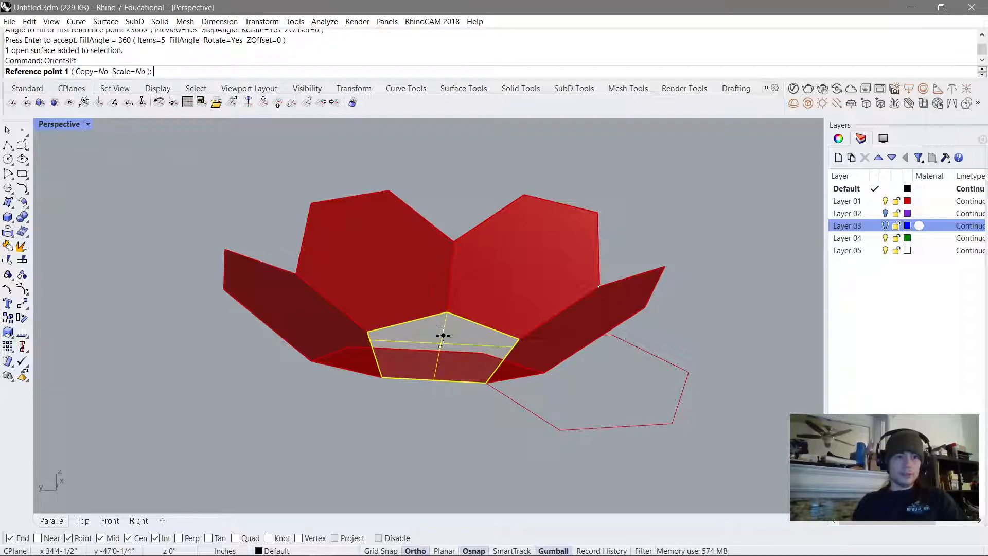
pyautogui.click(98, 73)
pyautogui.moveTo(423, 266); pyautogui.dragTo(286, 315, button='right')
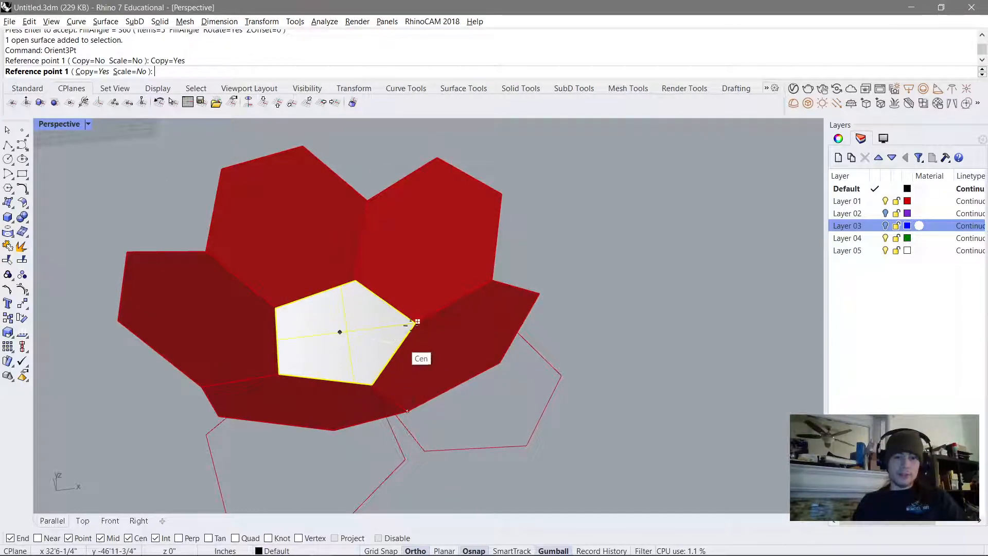
pyautogui.moveTo(394, 354); pyautogui.dragTo(369, 341, button='right')
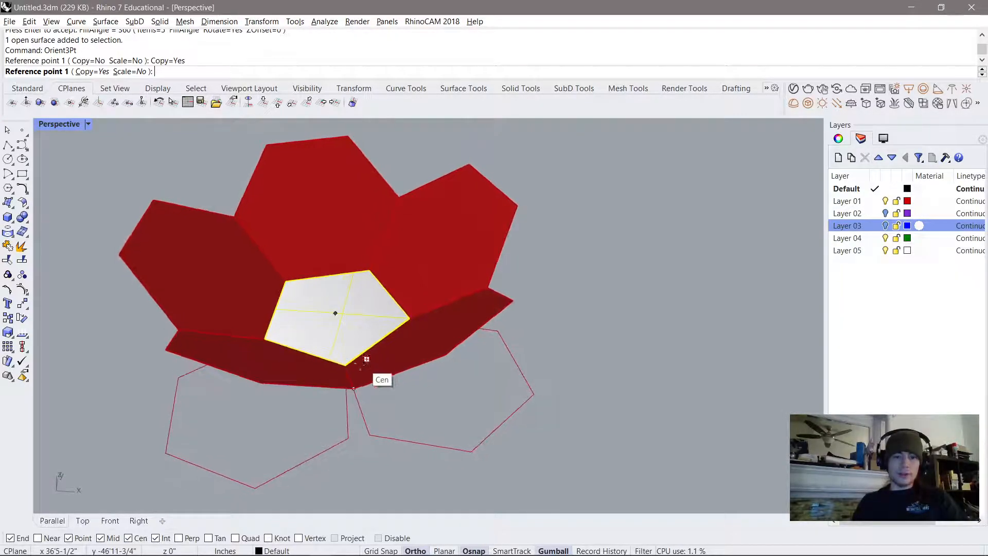
pyautogui.click(345, 364)
pyautogui.click(410, 319)
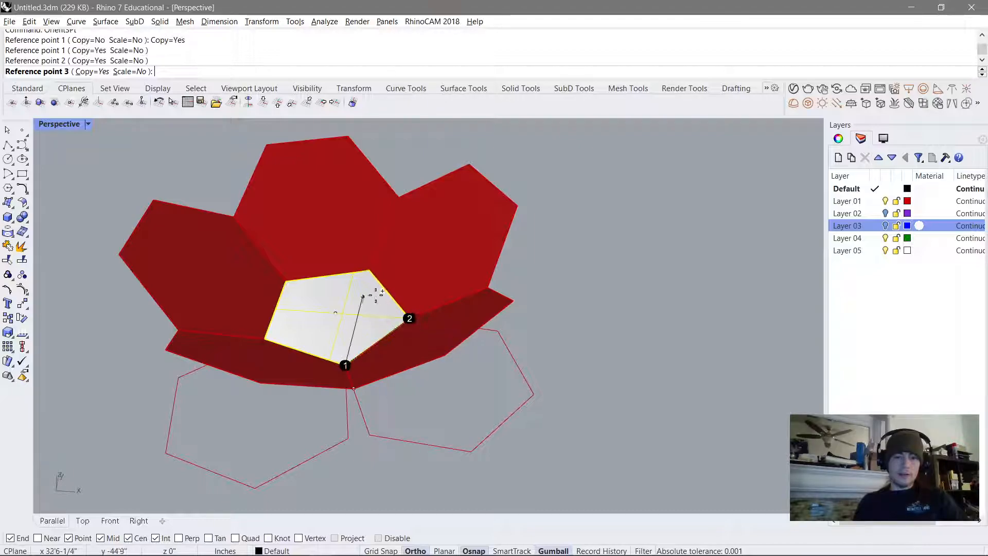
pyautogui.click(369, 270)
# Step: Place the pentagon copy in the notch between two neighbouring folded hexagons, matching its three corners to the hexagons' upper corners
pyautogui.moveTo(377, 270); pyautogui.dragTo(353, 211, button='right')
pyautogui.click(345, 209)
pyautogui.click(427, 255)
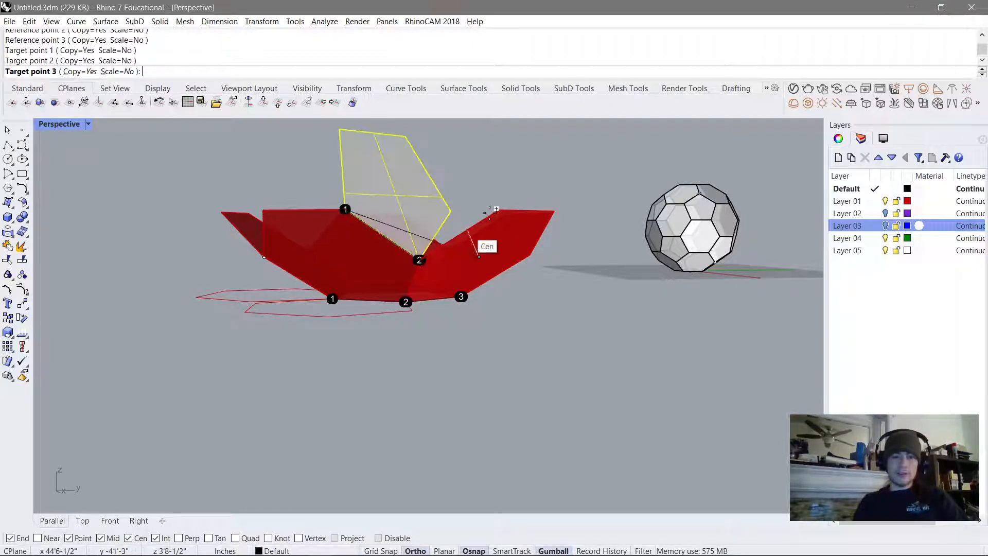
pyautogui.click(497, 210)
pyautogui.moveTo(498, 209); pyautogui.dragTo(327, 260, button='right')
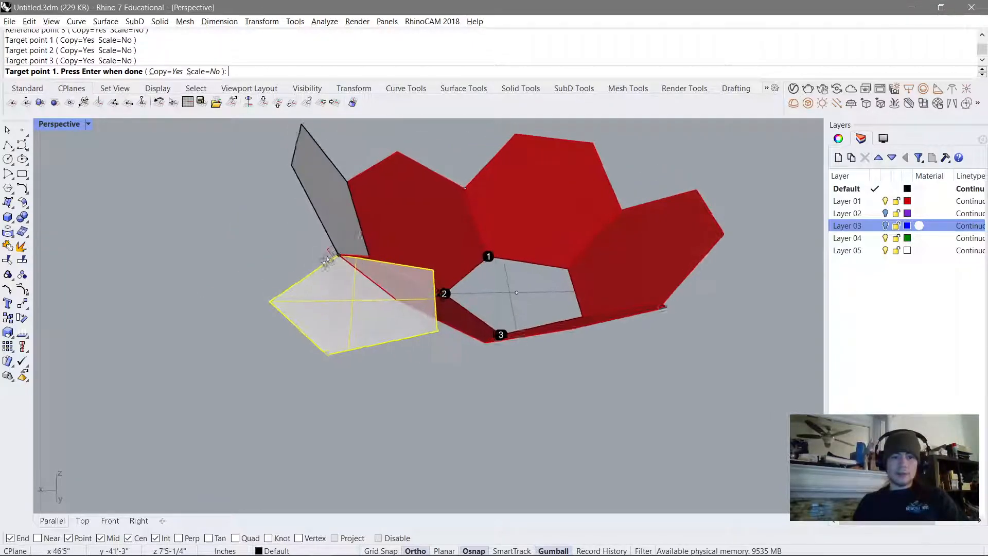
pyautogui.rightClick(329, 259)
# Step: Polar array the raised pentagon around the base pentagon's centre point with 5 items over 360 degrees
pyautogui.keyDown('shift'); pyautogui.moveTo(422, 243); pyautogui.dragTo(337, 241, button='right'); pyautogui.keyUp('shift')
pyautogui.click(254, 197)
pyautogui.write('ArrayPolar')
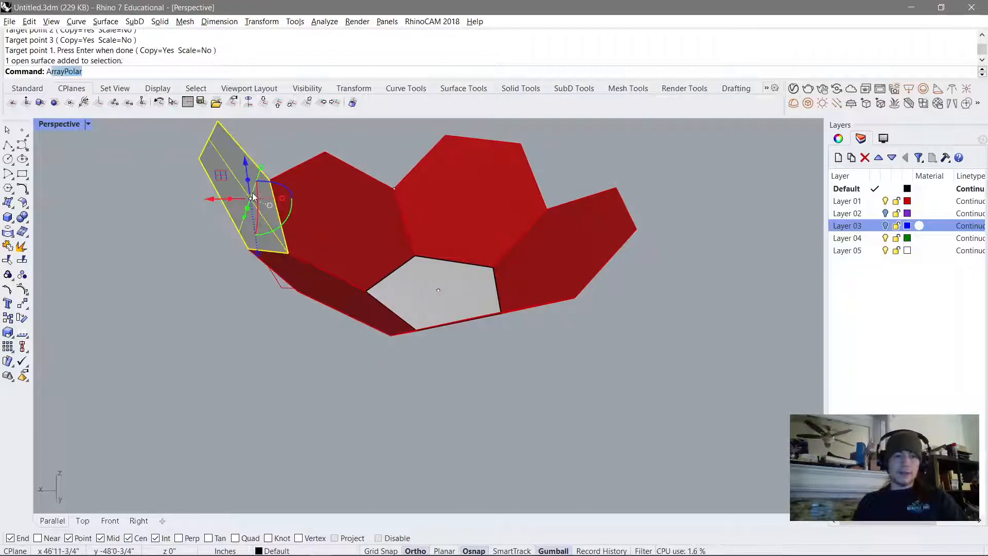
pyautogui.press('Return')
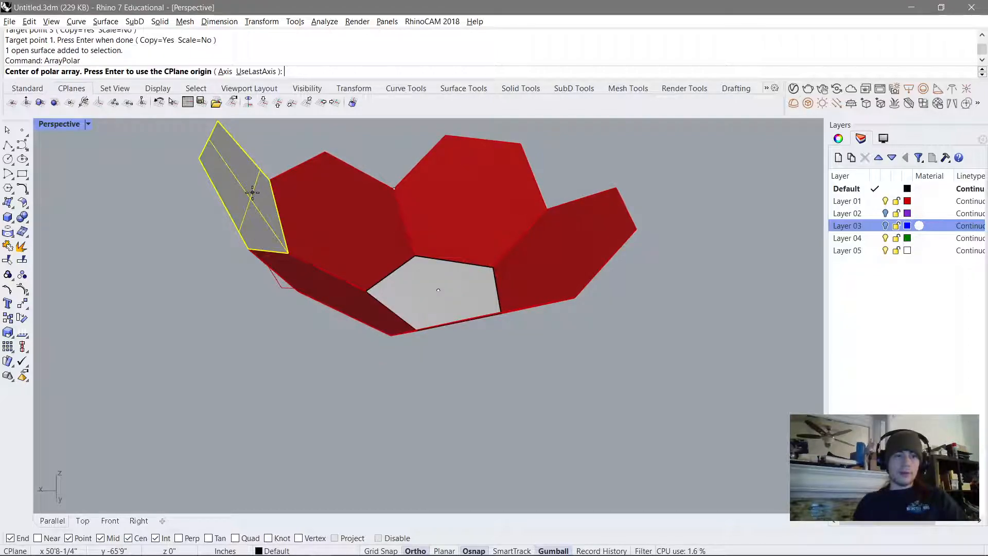
pyautogui.click(440, 295)
pyautogui.press('Return')
pyautogui.press('Return')
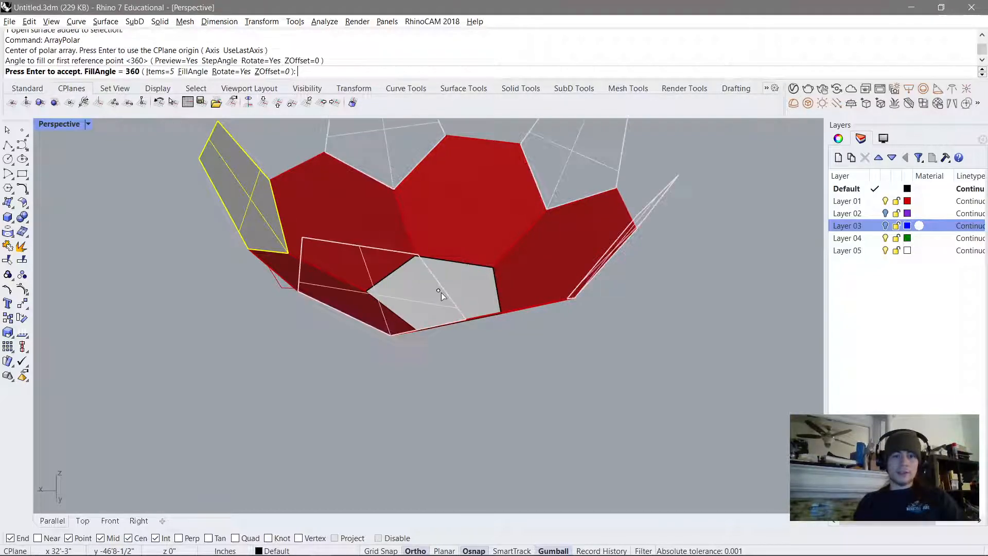
pyautogui.press('Return')
pyautogui.press('Escape')
# Step: Select the folded red hexagon directly beside one of the raised pentagons
pyautogui.scroll(-10, 456, 266)
pyautogui.moveTo(458, 266); pyautogui.dragTo(501, 261, button='right')
pyautogui.scroll(5, 438, 278)
pyautogui.moveTo(437, 278); pyautogui.dragTo(486, 310, button='right')
pyautogui.moveTo(430, 354); pyautogui.dragTo(448, 302, button='right')
pyautogui.click(492, 298)
pyautogui.click(495, 274)
pyautogui.click(497, 273)
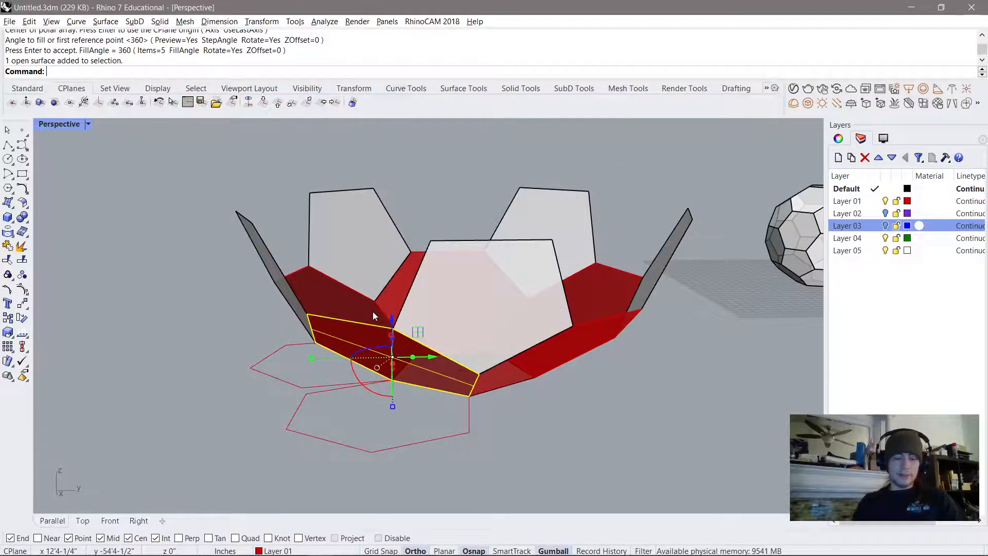
pyautogui.press('Return')
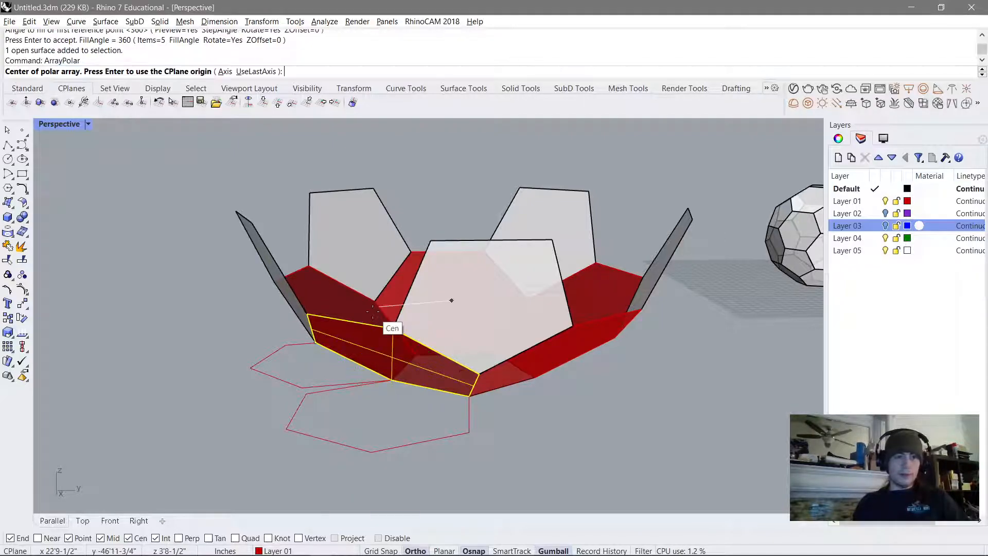
pyautogui.moveTo(408, 342); pyautogui.dragTo(453, 303, button='right')
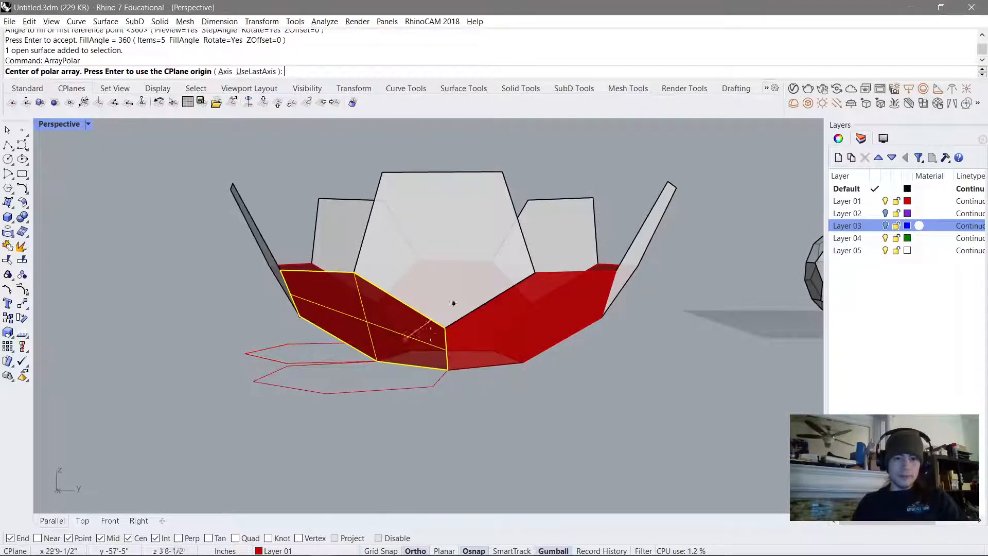
pyautogui.click(444, 328)
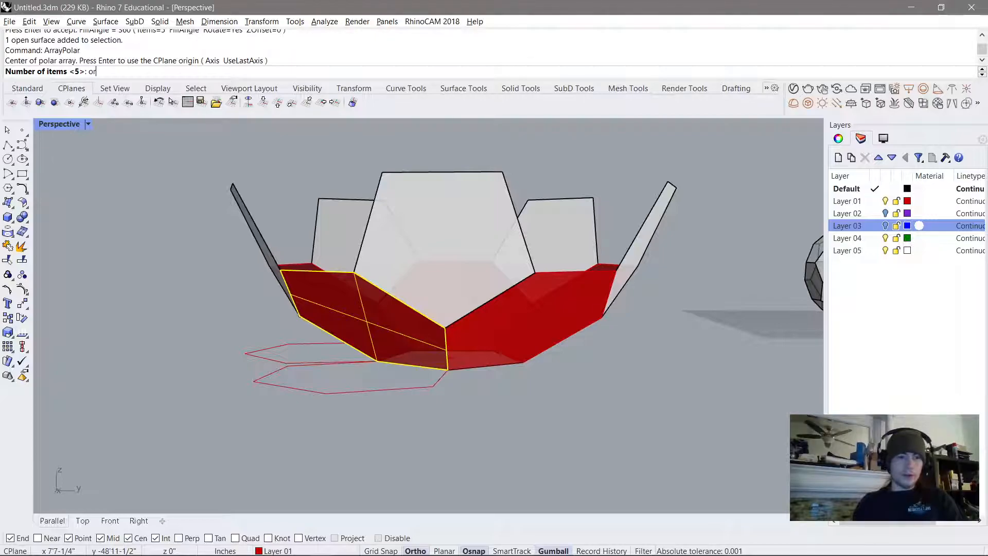
pyautogui.press('Escape')
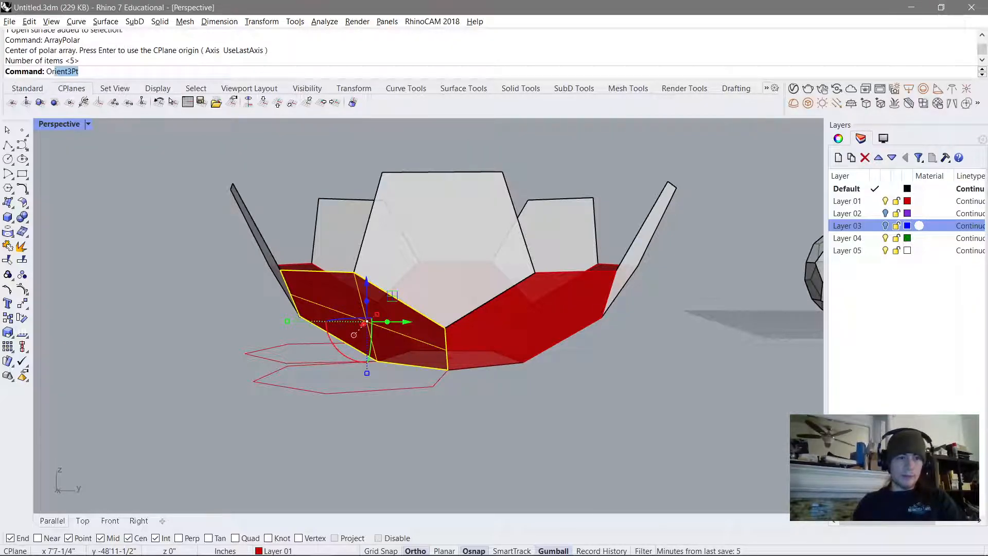
# Step: Copy the hexagon with Orient3Pt, matching three consecutive corners to the neighbouring pentagon's side edge and the lower hexagon's upper edge
pyautogui.write('Or')
pyautogui.press('Return')
pyautogui.click(444, 327)
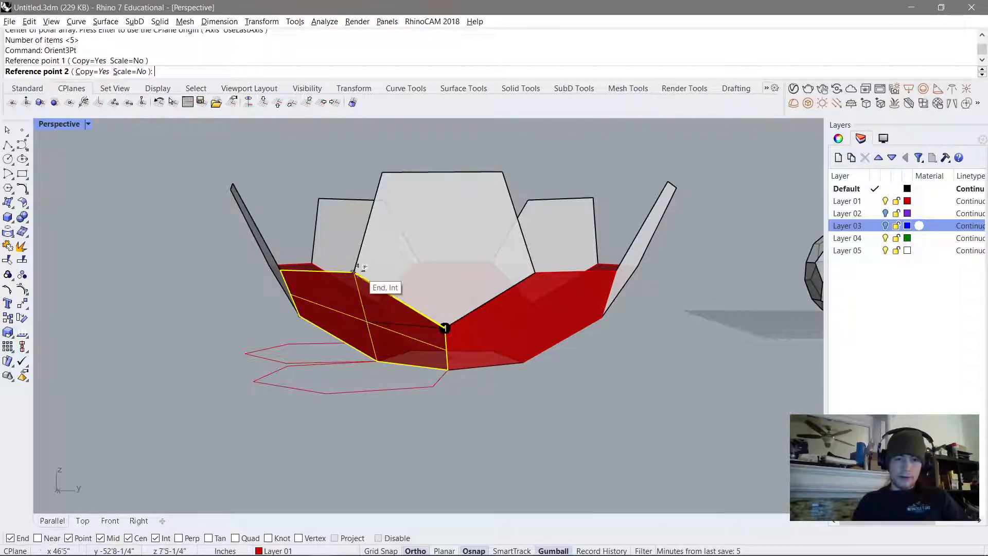
pyautogui.click(355, 268)
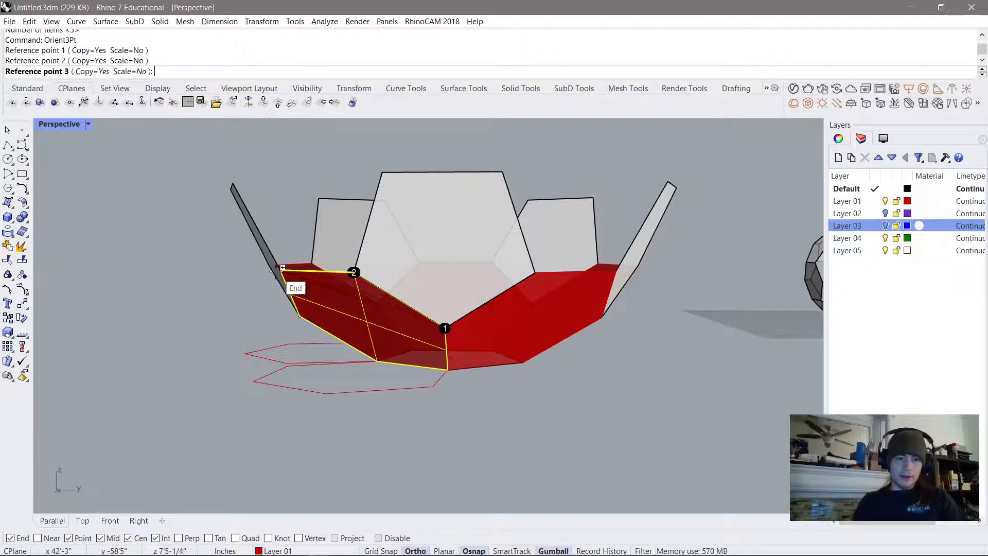
pyautogui.click(280, 270)
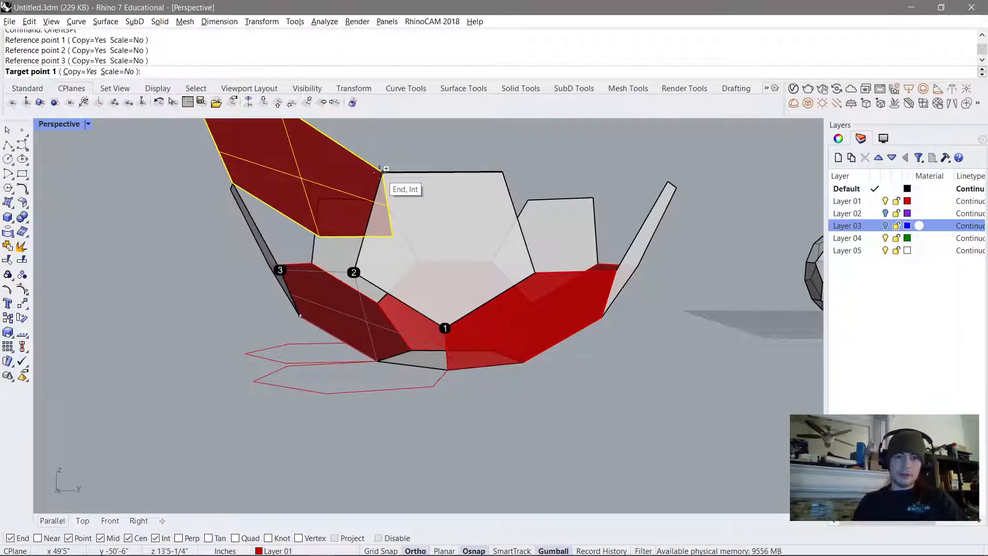
pyautogui.click(382, 170)
pyautogui.click(353, 273)
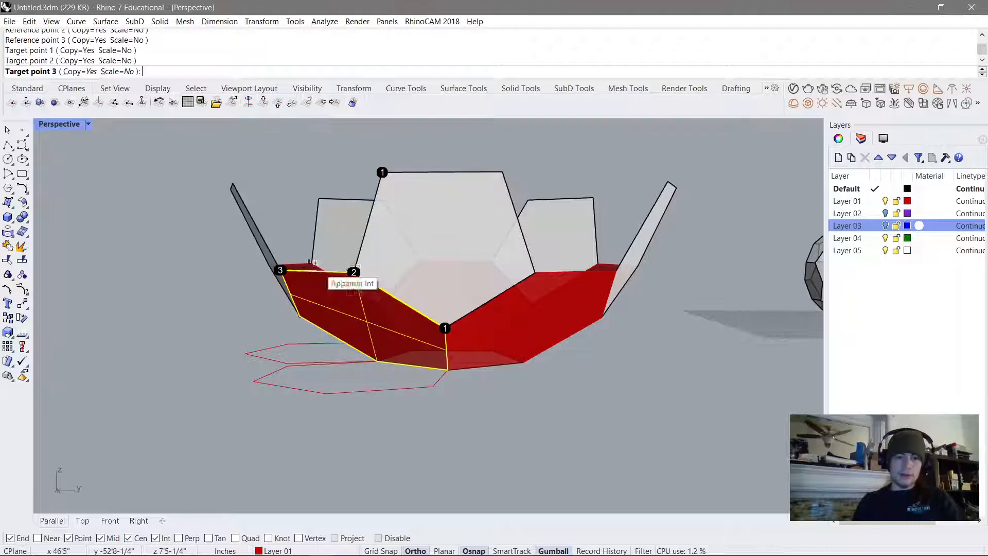
pyautogui.click(280, 268)
pyautogui.press('Return')
# Step: Polar array the new upper hexagon around the base pentagon's centre point with 5 items over 360 degrees
pyautogui.scroll(-5, 321, 255)
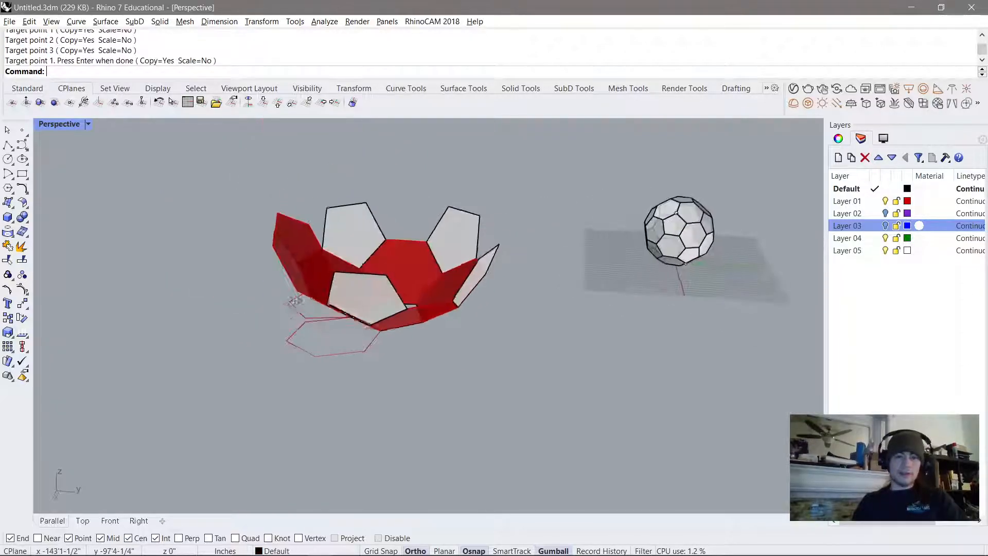
pyautogui.click(315, 270)
pyautogui.press('Return')
pyautogui.moveTo(315, 266); pyautogui.dragTo(302, 314, button='right')
pyautogui.click(387, 330)
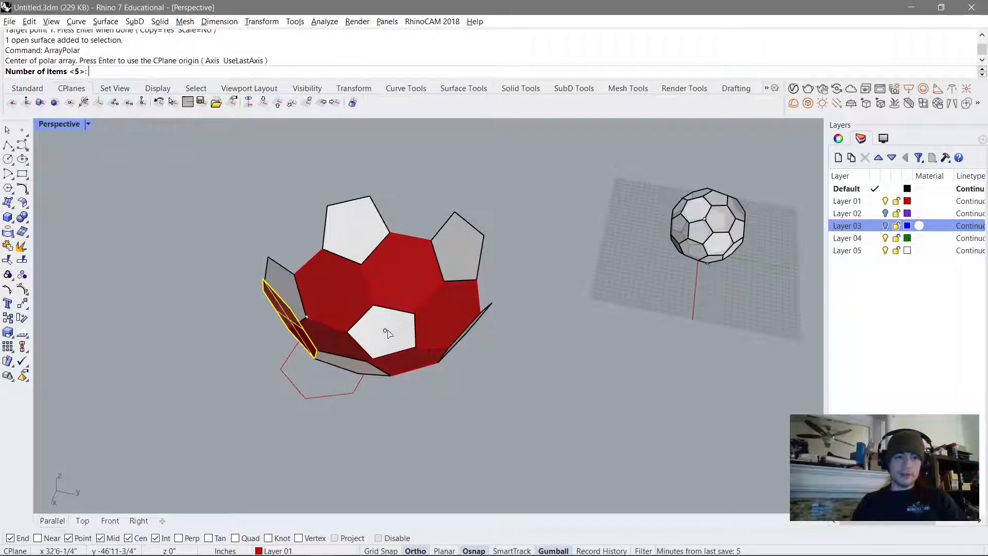
pyautogui.press('Return')
pyautogui.press('Return')
pyautogui.press('Return')
# Step: Delete the leftover flat hexagon outline curves beneath the half ball
pyautogui.moveTo(403, 289); pyautogui.dragTo(533, 217, button='right')
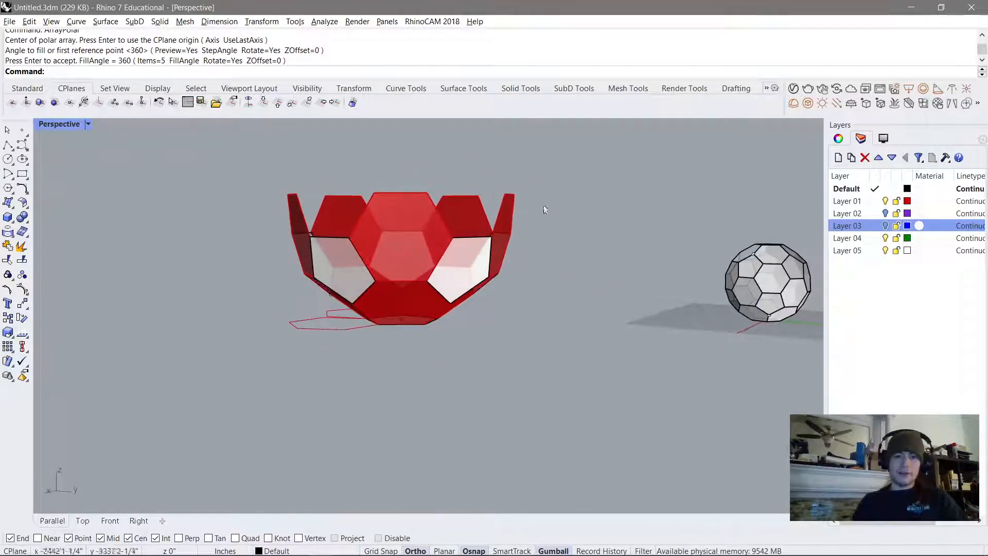
pyautogui.moveTo(566, 188); pyautogui.dragTo(591, 184)
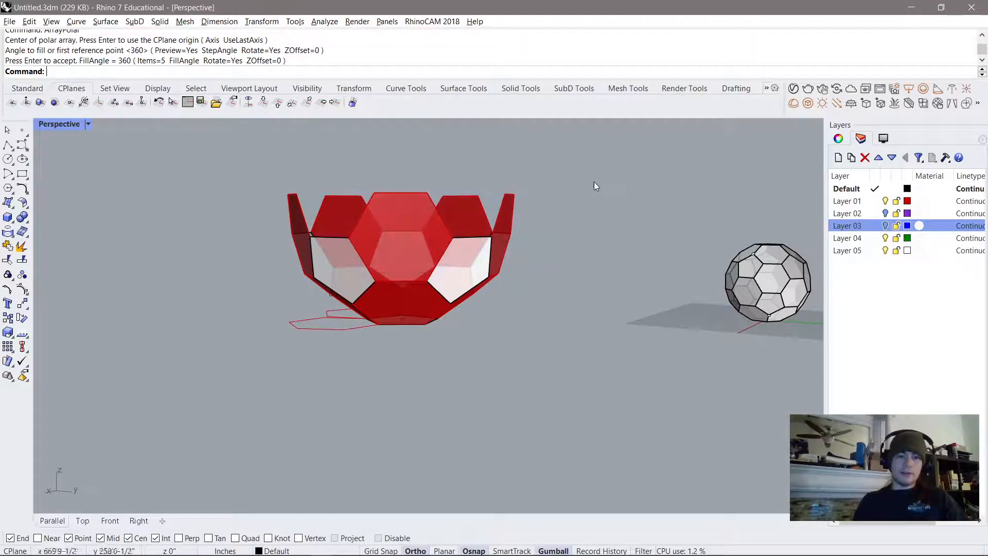
pyautogui.moveTo(594, 181); pyautogui.dragTo(661, 176, button='right')
pyautogui.click(396, 323)
pyautogui.click(355, 319)
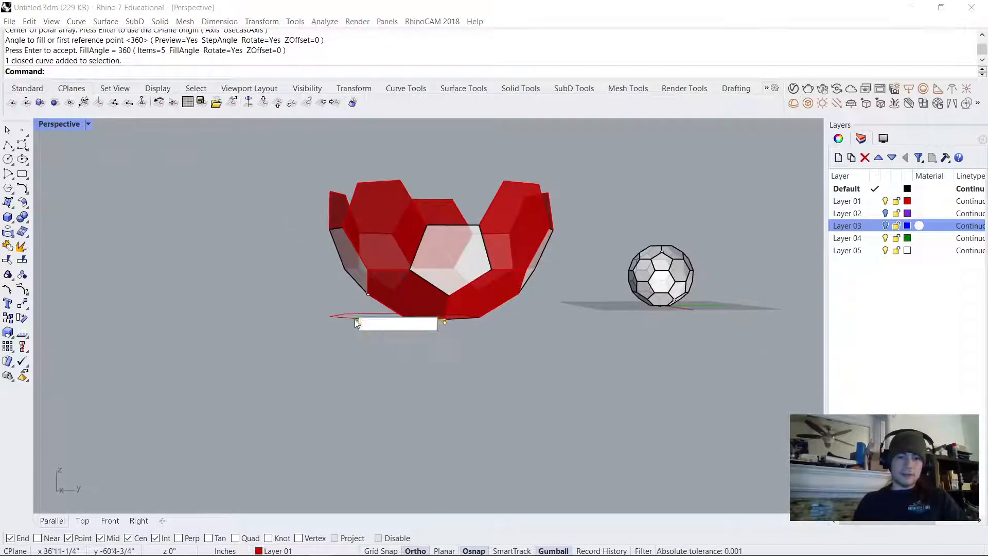
pyautogui.click(350, 317)
pyautogui.keyDown('shift'); pyautogui.click(389, 326); pyautogui.keyUp('shift')
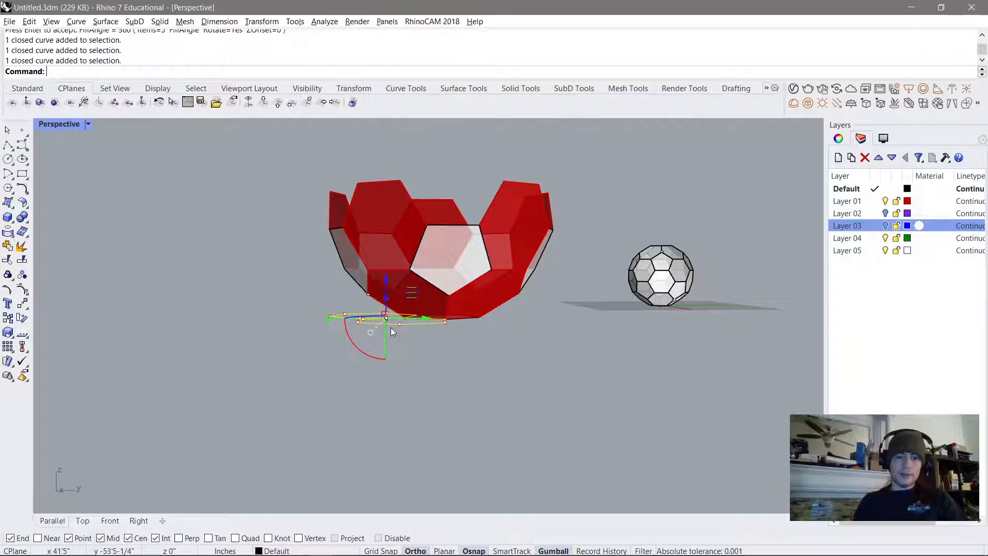
pyautogui.press('Delete')
# Step: Select the entire half ball and start a Mirror of it in the Front view
pyautogui.moveTo(390, 327); pyautogui.dragTo(610, 187, button='right')
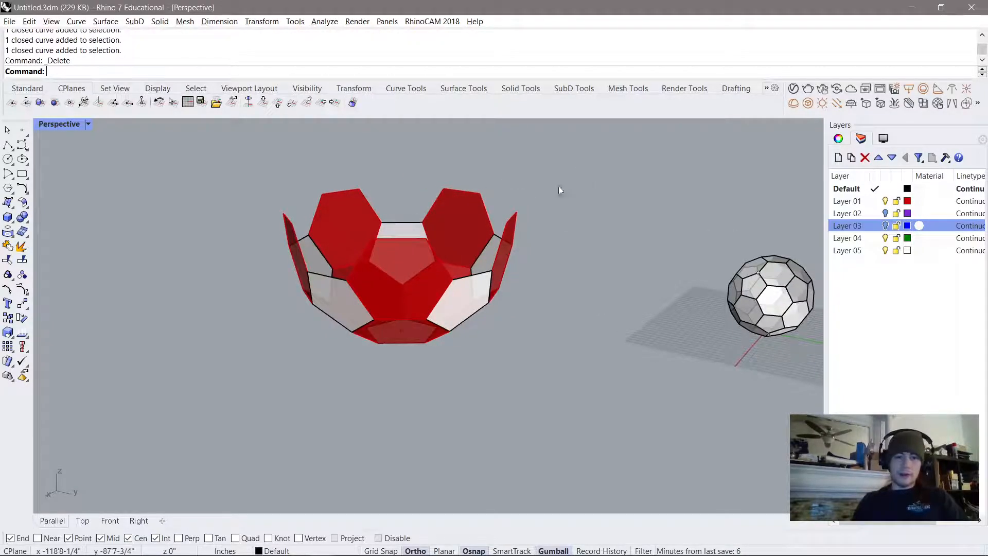
pyautogui.moveTo(573, 172); pyautogui.dragTo(226, 402)
pyautogui.press('Return')
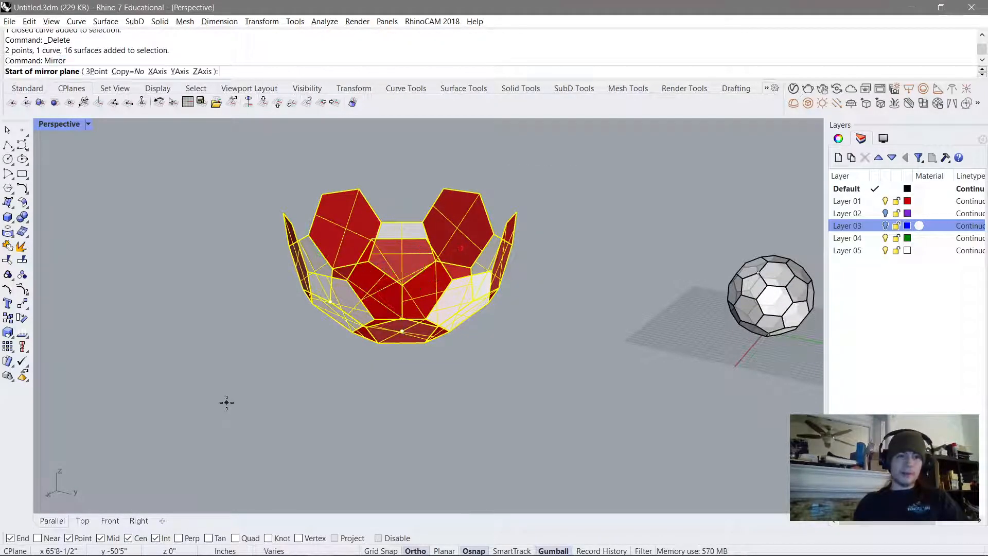
pyautogui.hotkey('ctrl', 'F1')
pyautogui.hotkey('ctrl', 'F2')
pyautogui.scroll(-8, 459, 266)
pyautogui.scroll(-8, 572, 258)
pyautogui.moveTo(580, 273); pyautogui.dragTo(450, 321, button='right')
# Step: Try to mirror the half ball about a horizontal line at its upper rim with Copy=No, and undo it
pyautogui.click(434, 267)
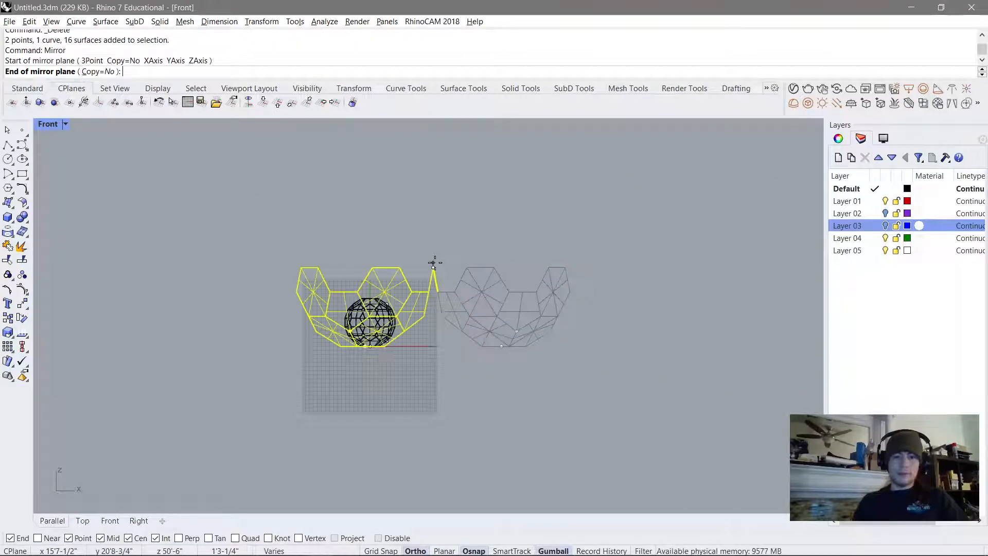
pyautogui.click(609, 269)
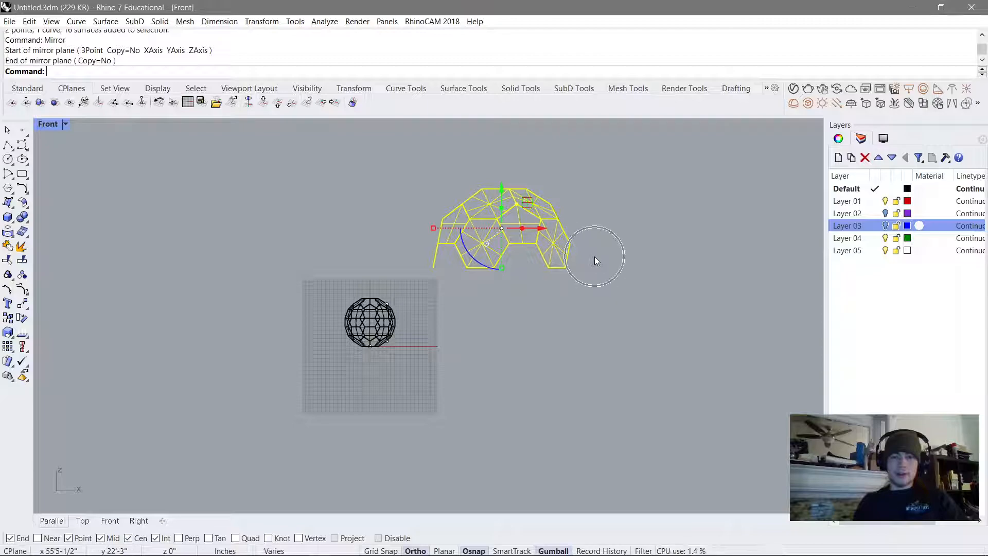
pyautogui.hotkey('ctrl', 'z')
# Step: Mirror the half ball with Copy=Yes about a horizontal line starting at its upper rim
pyautogui.press('Return')
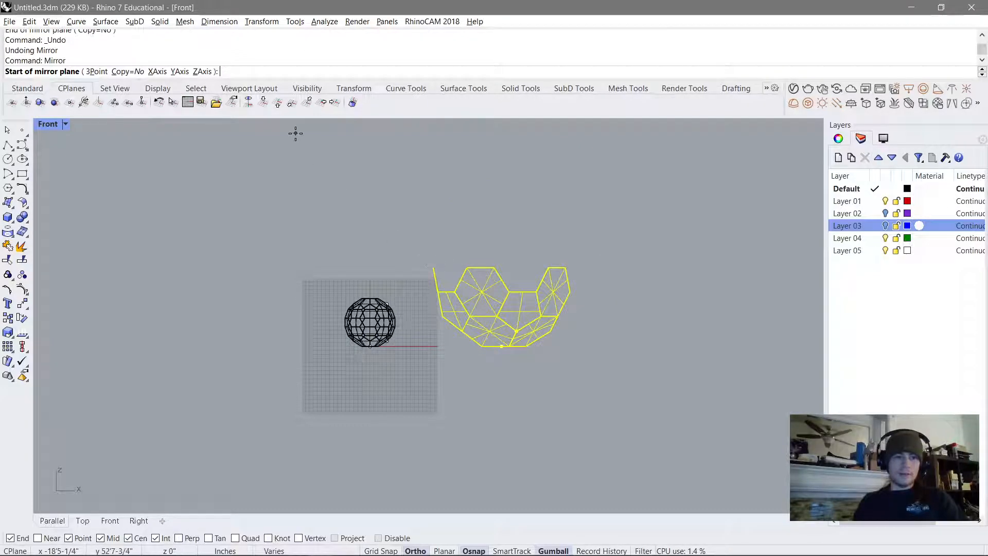
pyautogui.click(128, 71)
pyautogui.click(432, 267)
pyautogui.click(697, 262)
# Step: Select the mirrored upper half and join its 16 surfaces, working in the Perspective view
pyautogui.click(578, 181)
pyautogui.click(542, 249)
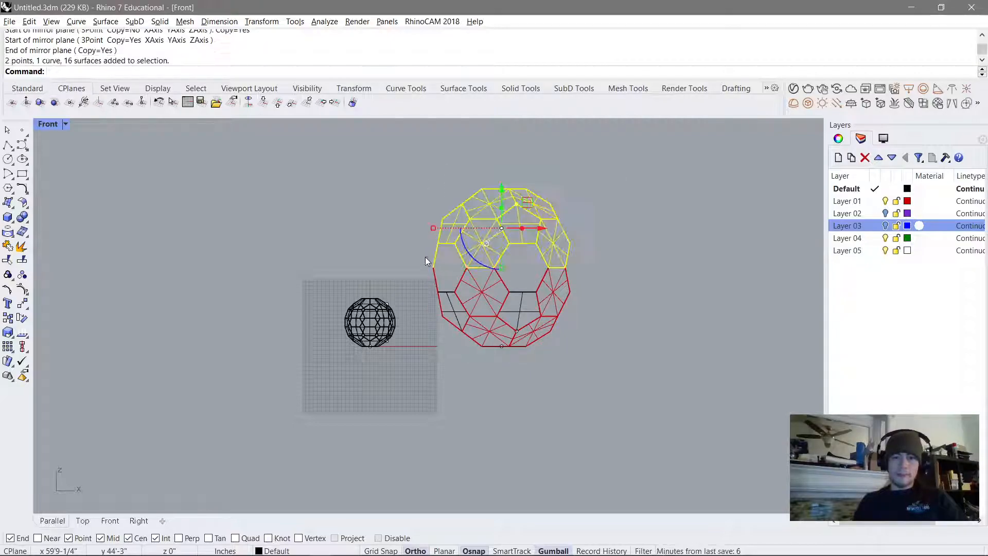
pyautogui.hotkey('ctrl', 'Tab')
pyautogui.hotkey('ctrl', 'Tab')
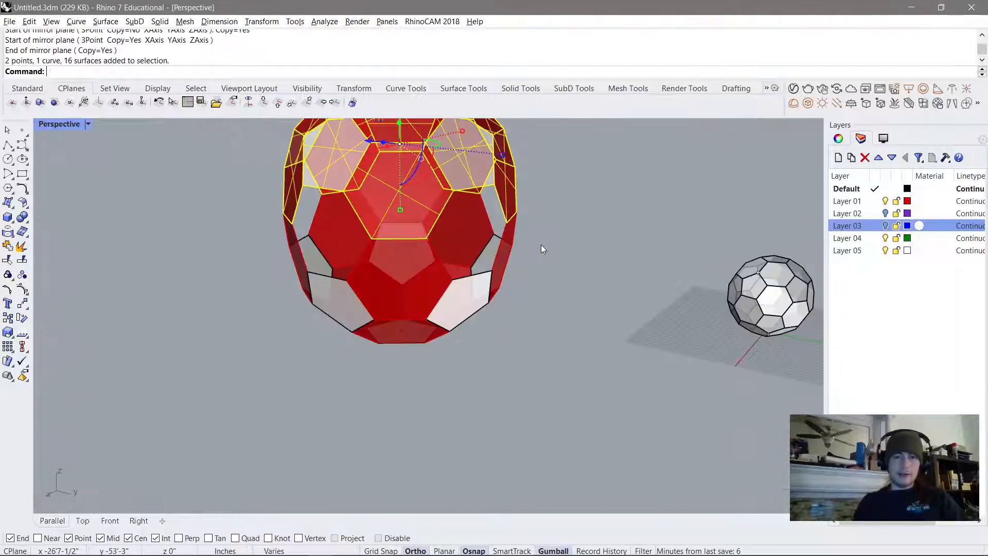
pyautogui.keyDown('shift'); pyautogui.moveTo(416, 240); pyautogui.dragTo(438, 301, button='right'); pyautogui.keyUp('shift')
pyautogui.moveTo(328, 304); pyautogui.dragTo(422, 295, button='right')
pyautogui.press('Return')
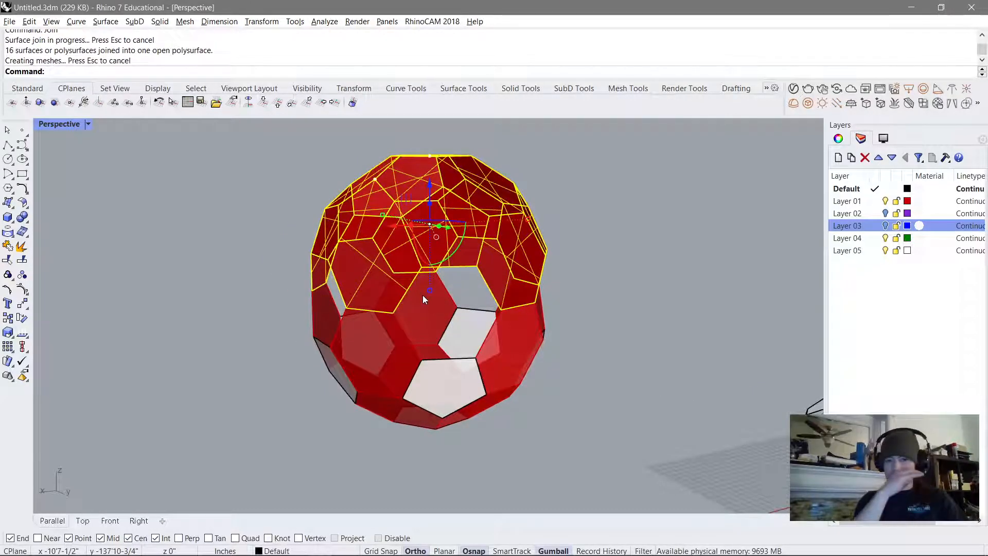
# Step: Start Orient3Pt on the joined upper half with Copy=Yes, taking three consecutive corners along its rim as reference points
pyautogui.click(393, 267)
pyautogui.click(393, 267)
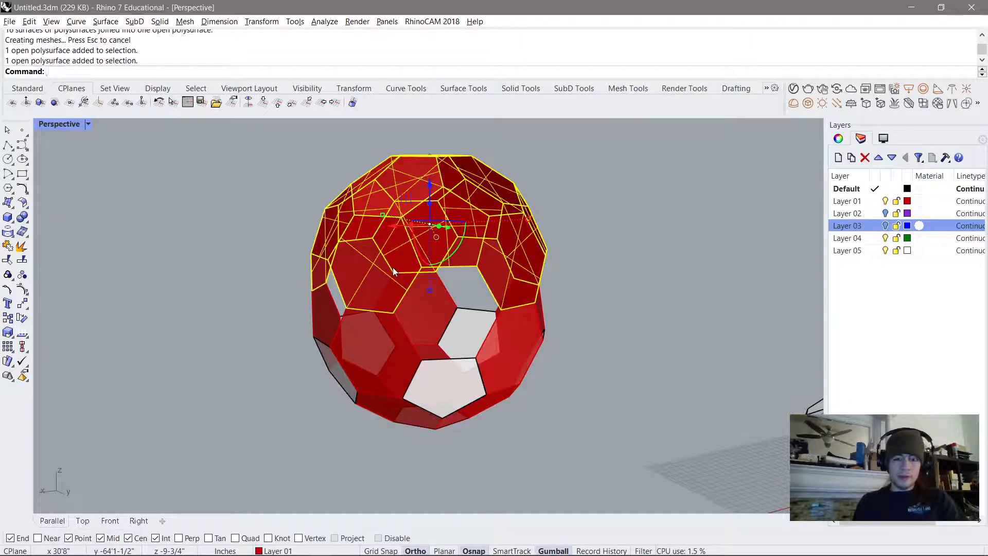
pyautogui.write('Or')
pyautogui.press('Return')
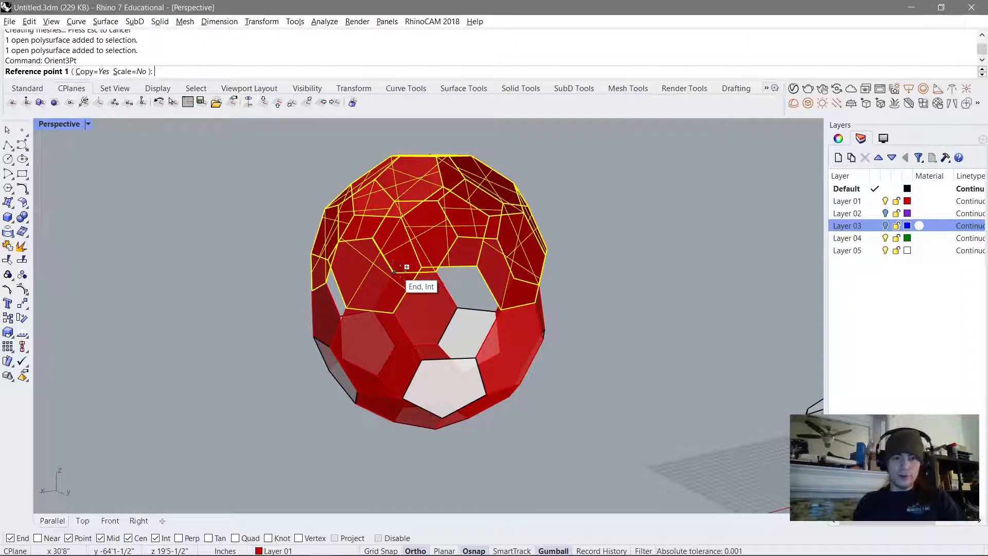
pyautogui.scroll(3, 423, 265)
pyautogui.click(423, 267)
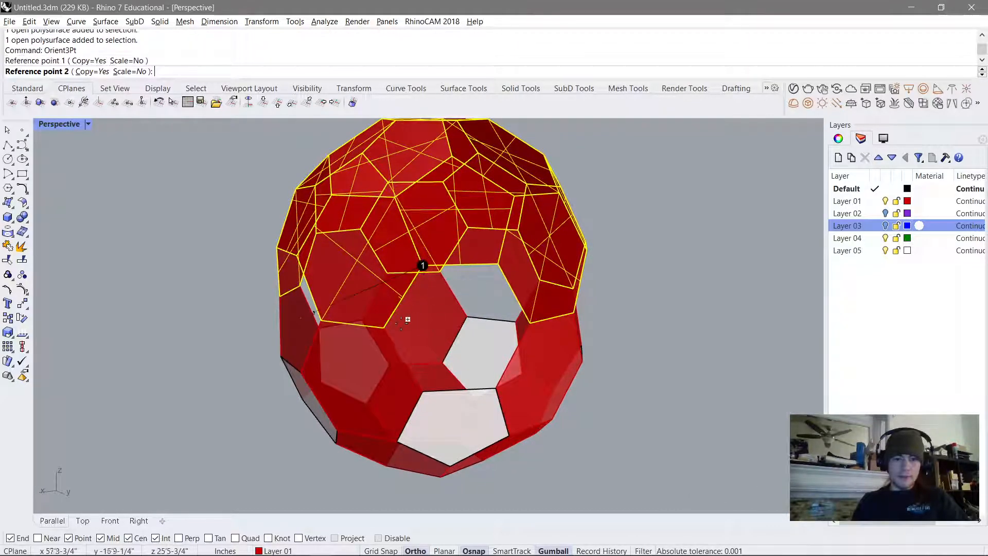
pyautogui.click(385, 327)
pyautogui.click(327, 319)
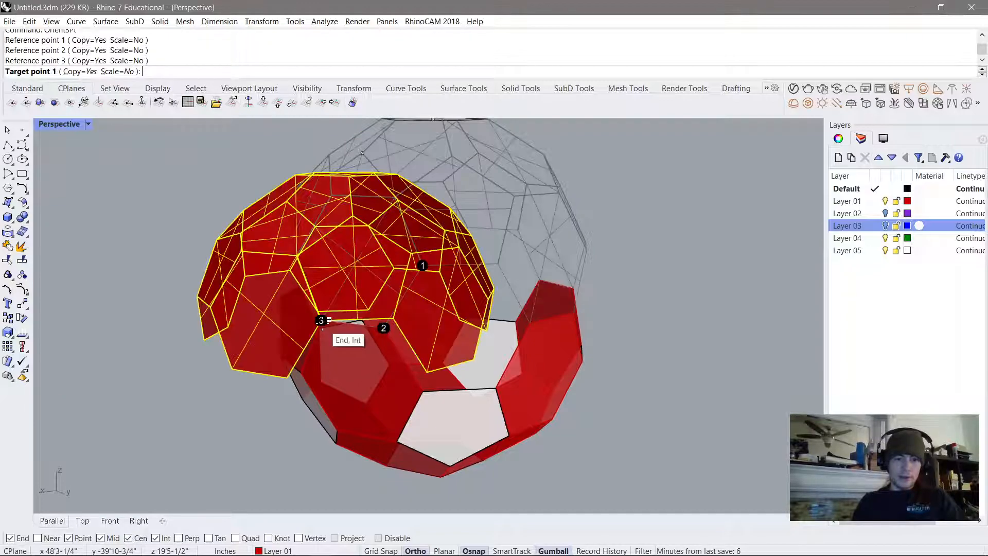
# Step: Try to place a copy of the upper half on the lower half using three target corners around a white pentagon, and undo it
pyautogui.click(530, 323)
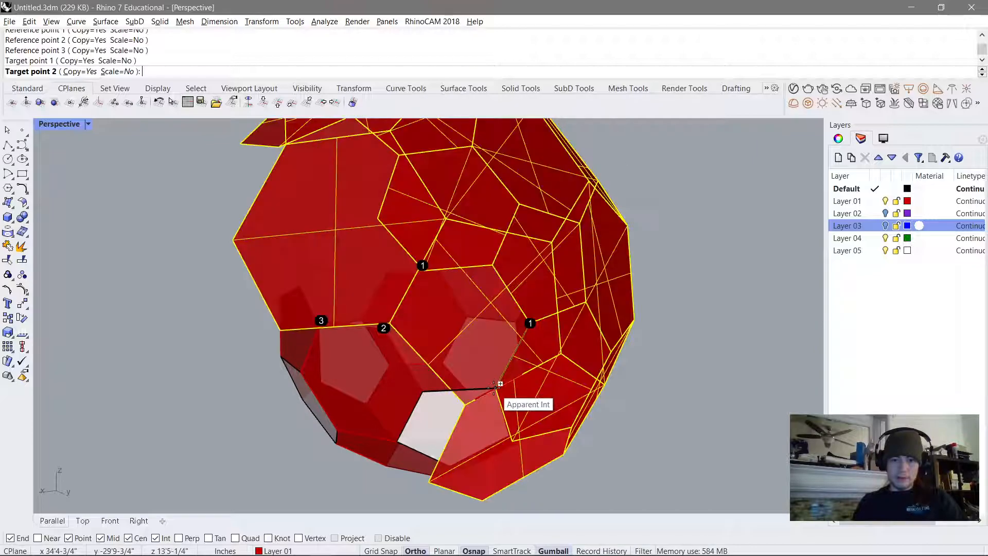
pyautogui.moveTo(494, 386); pyautogui.dragTo(330, 422, button='right')
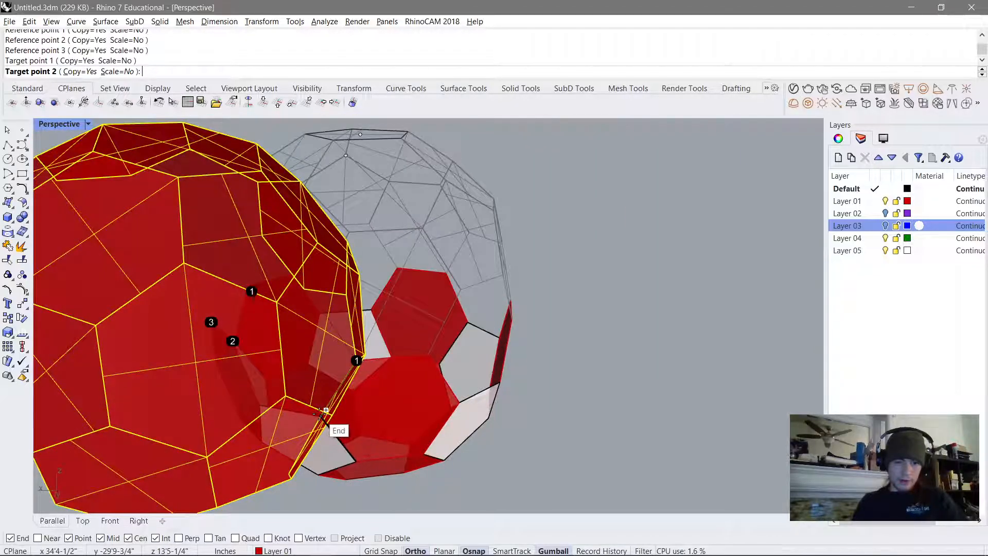
pyautogui.click(320, 416)
pyautogui.click(262, 405)
pyautogui.press('Return')
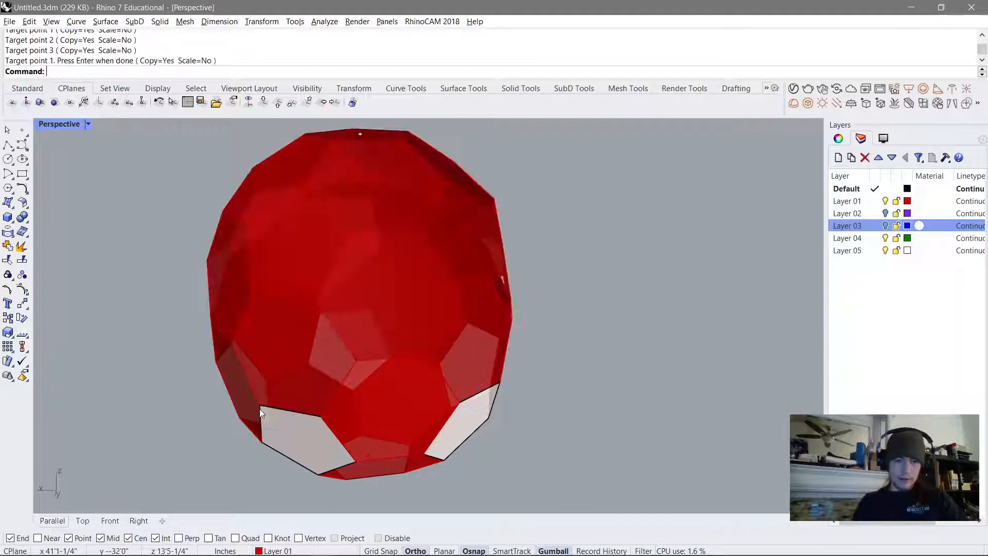
pyautogui.moveTo(259, 409); pyautogui.dragTo(473, 298, button='right')
pyautogui.hotkey('ctrl', 'z')
# Step: Start Orient3Pt on the upper half with Copy=Yes from a corner on its rim, and set the Perspective view to Shaded display
pyautogui.click(467, 226)
pyautogui.moveTo(468, 227); pyautogui.dragTo(469, 249, button='right')
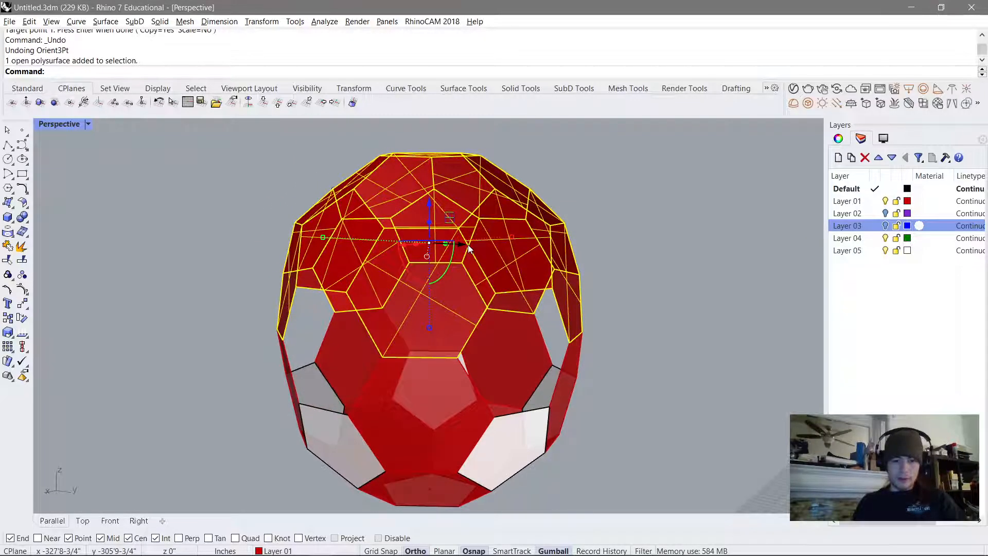
pyautogui.press('Return')
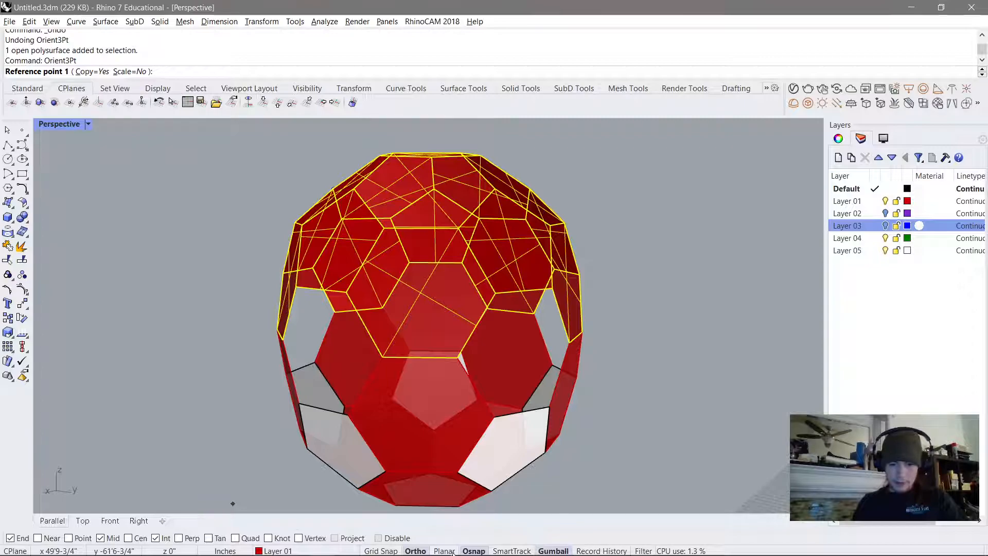
pyautogui.moveTo(564, 469); pyautogui.dragTo(553, 425, button='right')
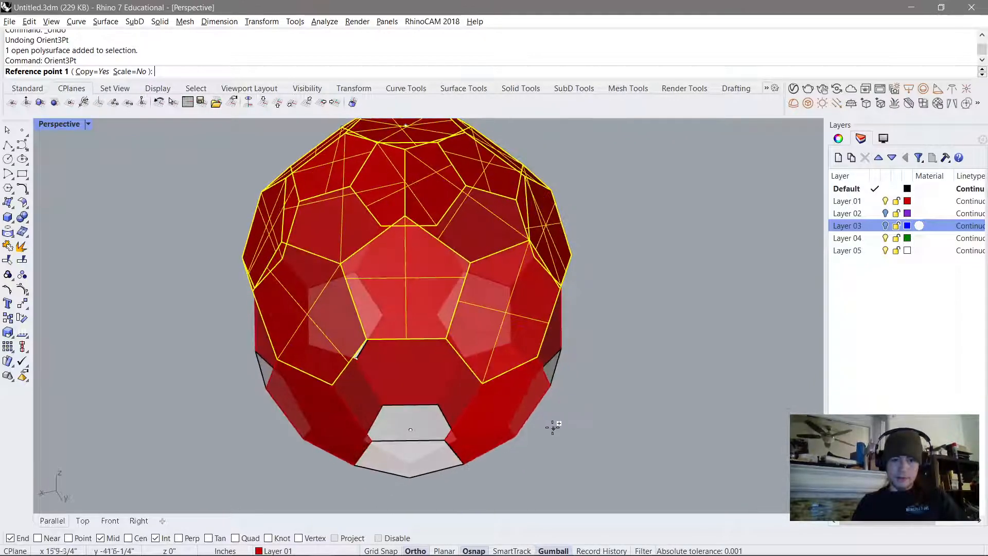
pyautogui.click(366, 336)
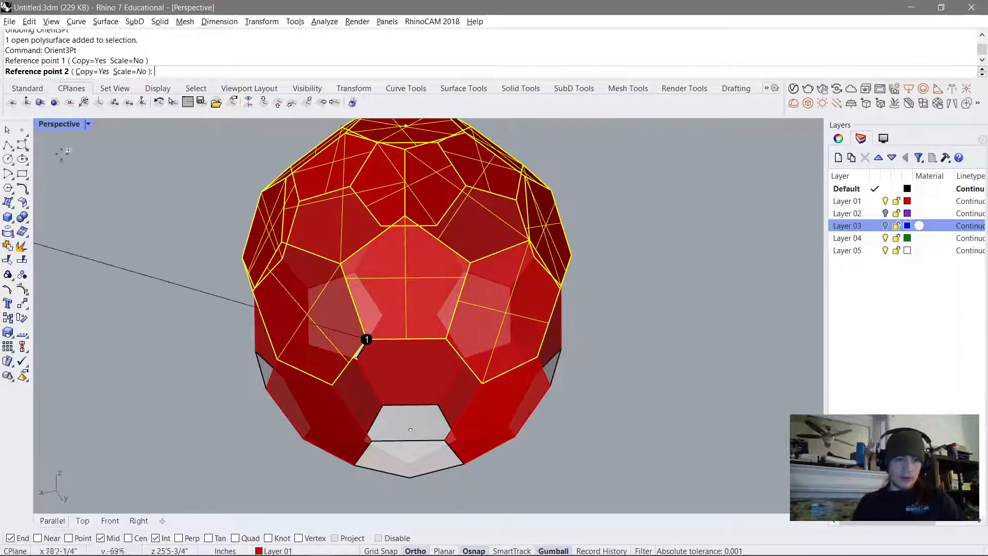
pyautogui.click(88, 126)
pyautogui.click(62, 178)
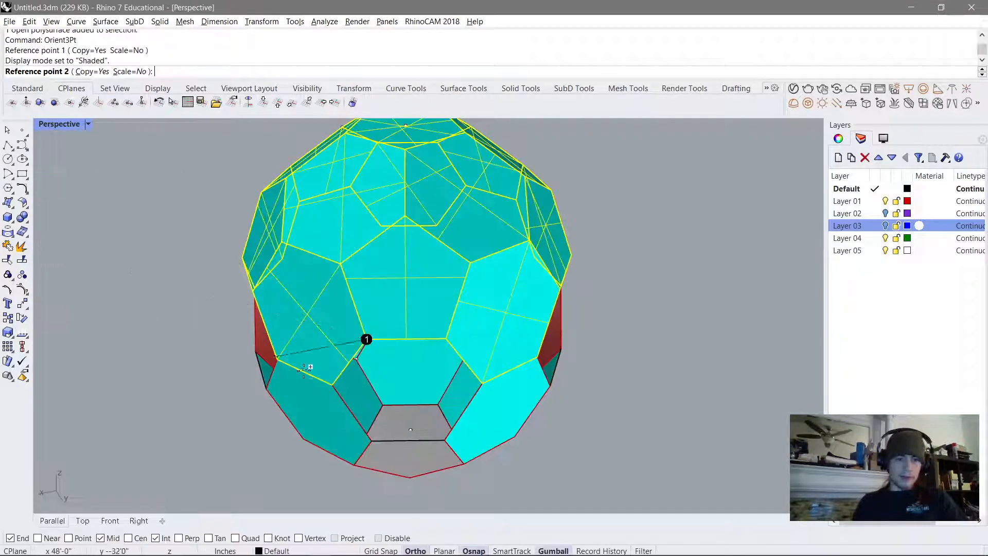
# Step: Try to orient a copy of the upper half one edge over on the lower half's rim using three corner pairs, and undo it
pyautogui.click(329, 381)
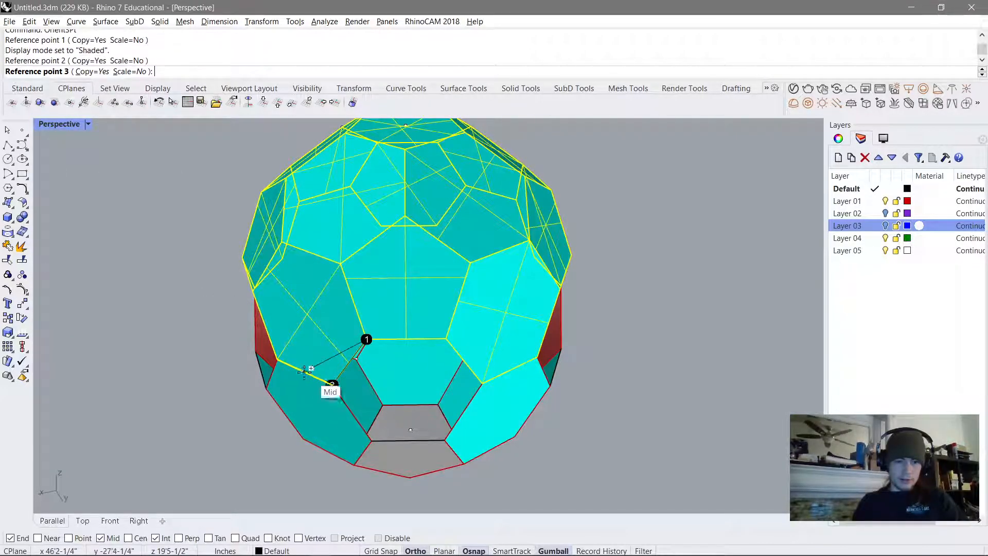
pyautogui.click(276, 357)
pyautogui.moveTo(286, 362); pyautogui.dragTo(383, 332, button='right')
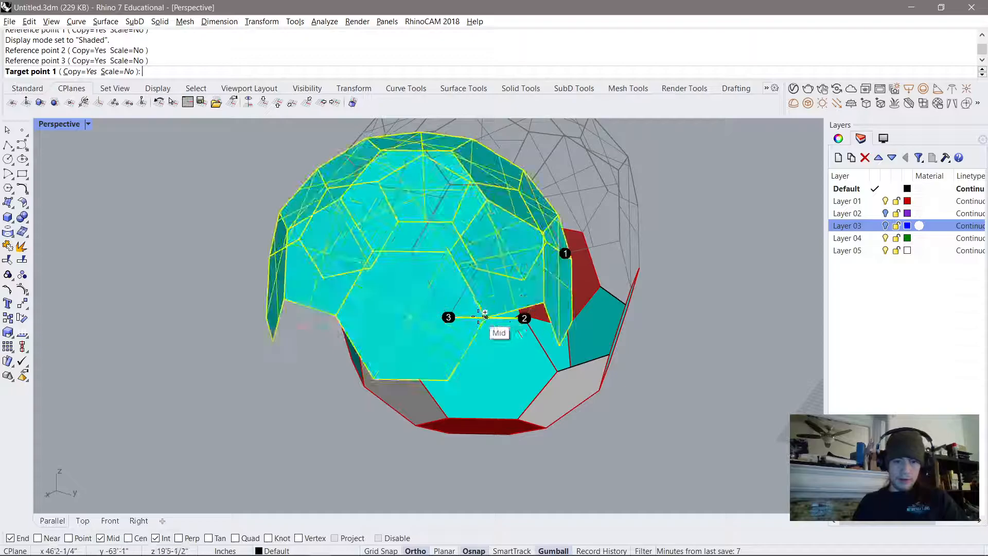
pyautogui.click(451, 318)
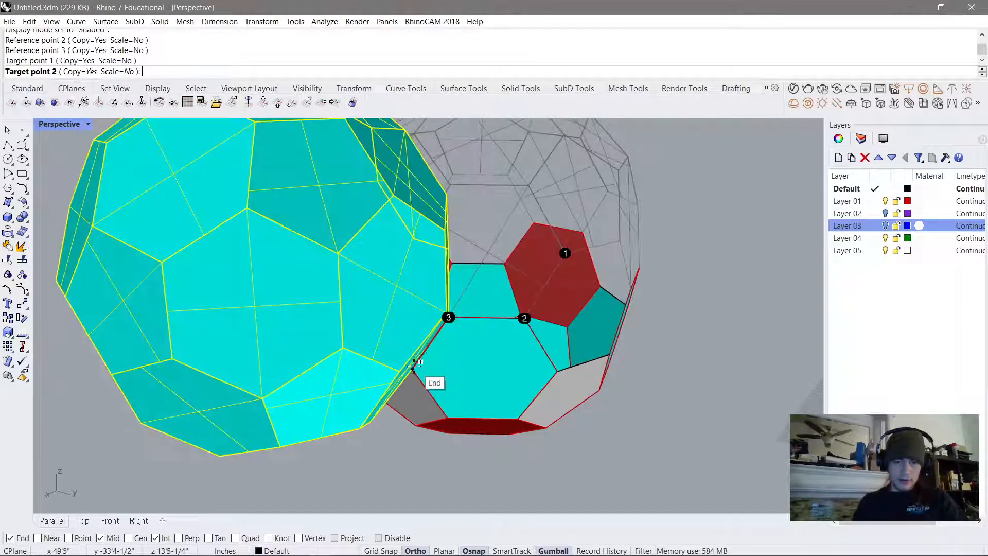
pyautogui.click(413, 367)
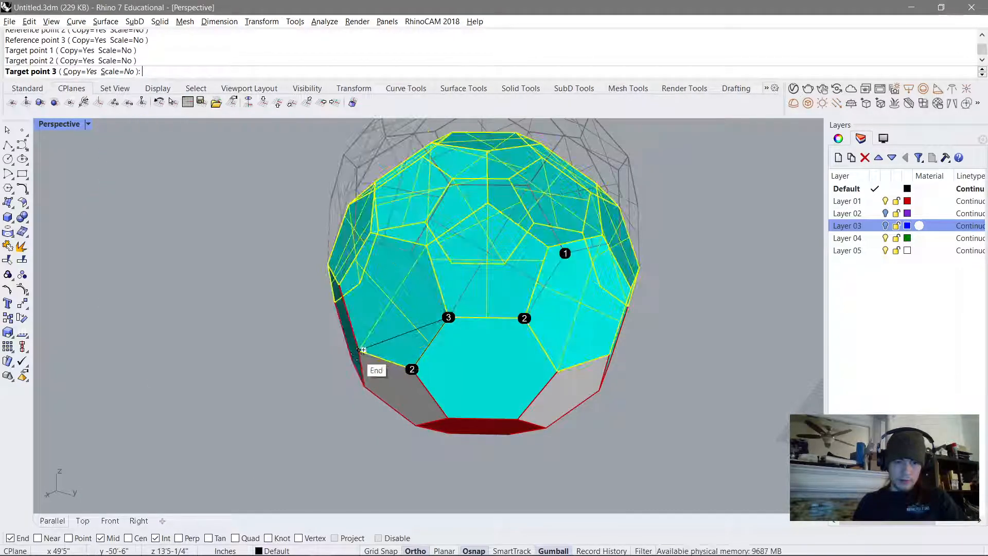
pyautogui.click(359, 350)
pyautogui.rightClick(357, 353)
pyautogui.scroll(-5, 356, 353)
pyautogui.keyDown('shift'); pyautogui.moveTo(419, 319); pyautogui.dragTo(330, 300, button='right'); pyautogui.keyUp('shift')
pyautogui.moveTo(335, 304); pyautogui.dragTo(425, 283, button='right')
pyautogui.hotkey('ctrl', 'z')
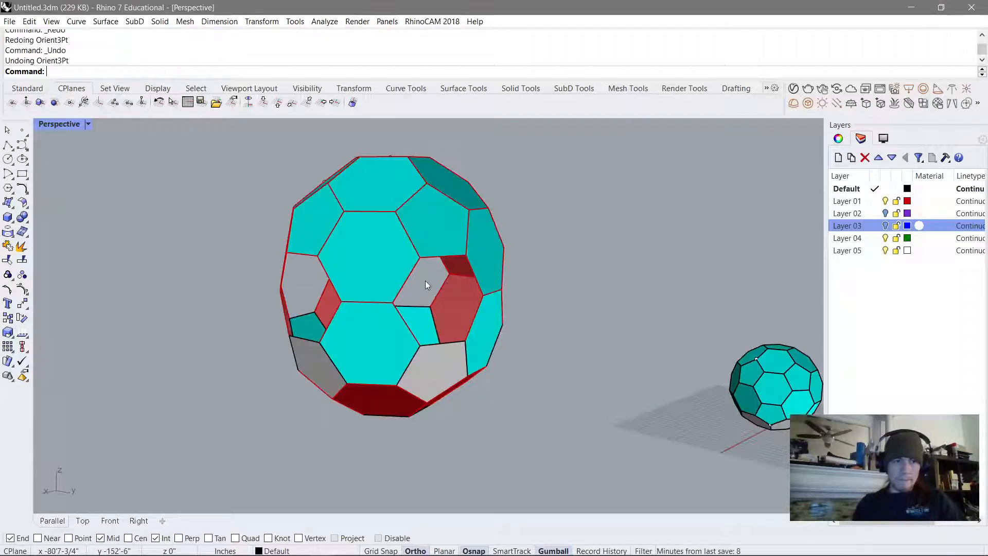
# Step: Orient the upper half with Orient3Pt and Copy=No, matching three consecutive rim corners to the lower half's corners one edge over
pyautogui.click(410, 237)
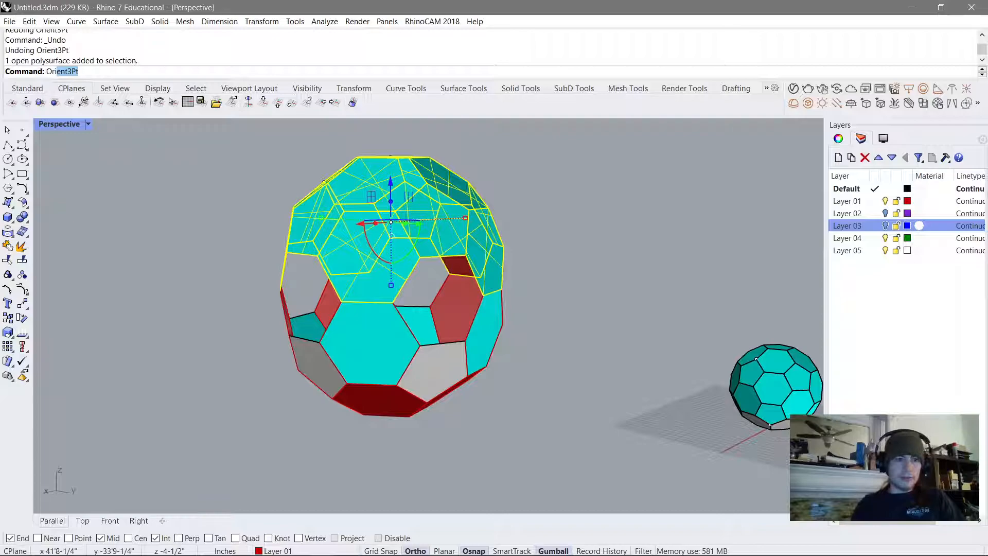
pyautogui.write('Ori')
pyautogui.press('Return')
pyautogui.click(92, 71)
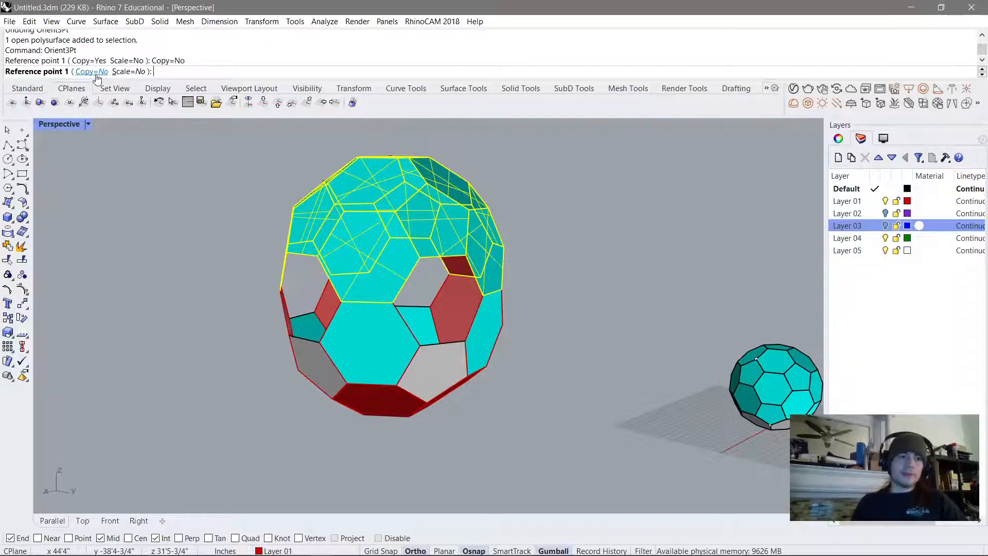
pyautogui.click(420, 258)
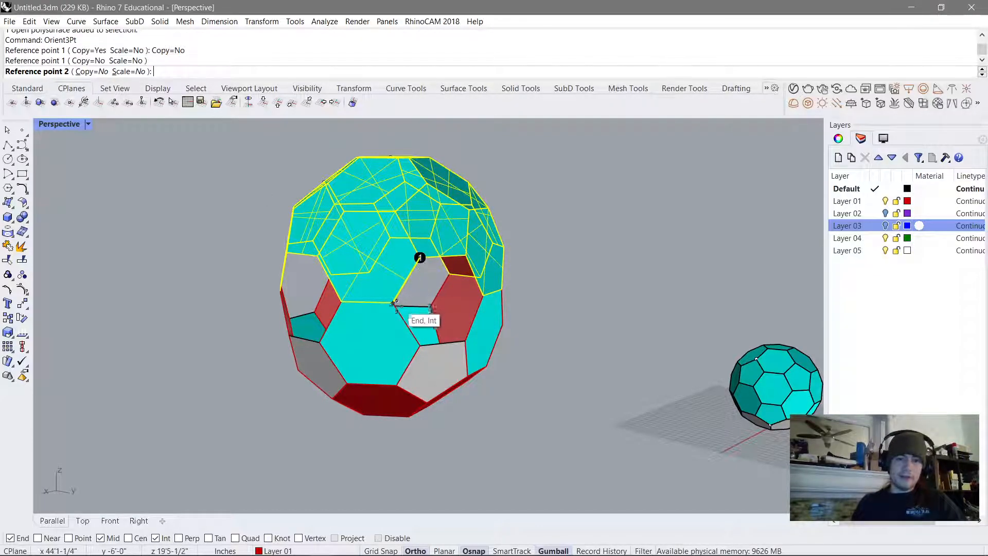
pyautogui.click(392, 302)
pyautogui.click(341, 301)
pyautogui.click(341, 302)
pyautogui.click(319, 342)
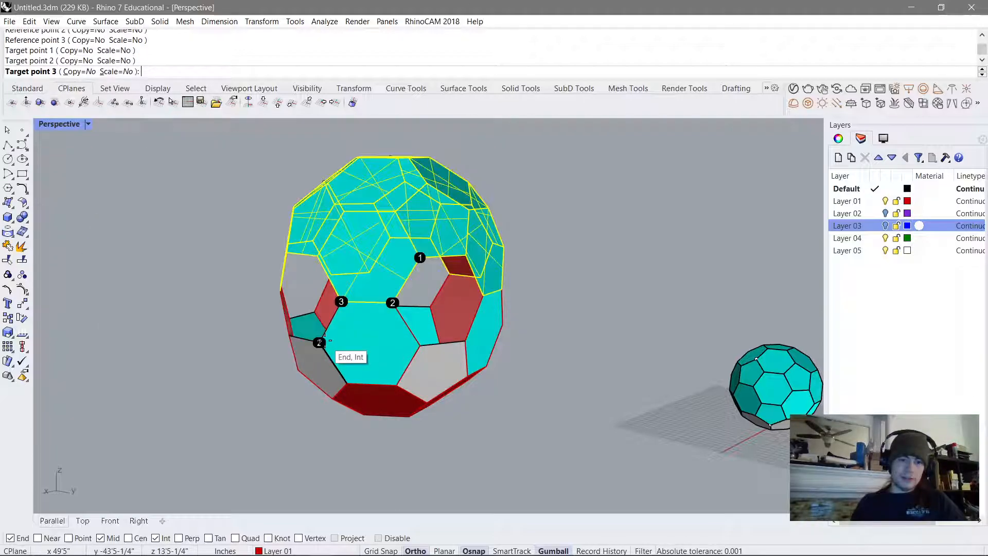
pyautogui.click(292, 336)
# Step: Delete the stray points and curve left beside the closed ball
pyautogui.moveTo(405, 285); pyautogui.dragTo(419, 145, button='right')
pyautogui.moveTo(303, 202)
pyautogui.mouseDown()
pyautogui.moveTo(297, 193)
pyautogui.moveTo(289, 209)
pyautogui.mouseUp()
pyautogui.press('Delete')
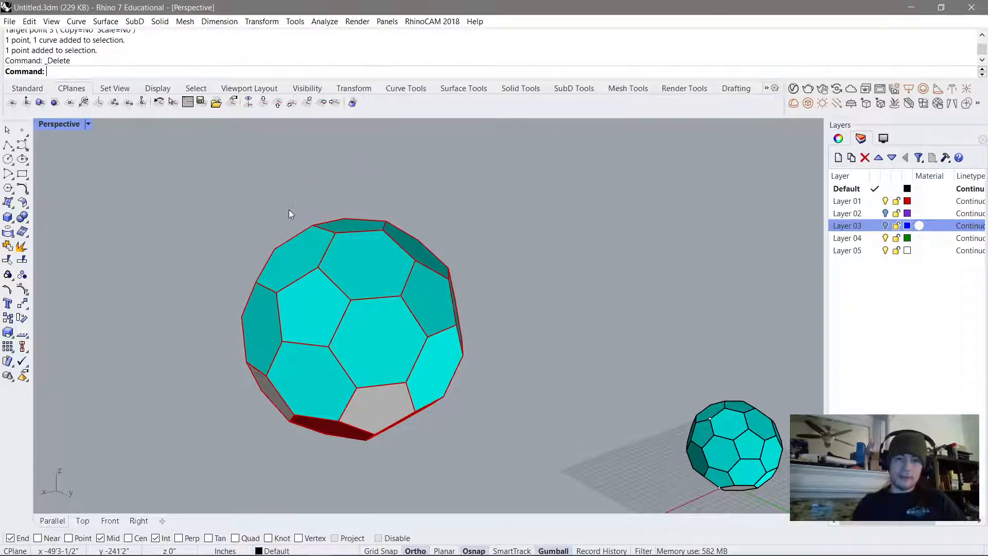
# Step: Flip the surface direction of the ball's joined upper half
pyautogui.click(366, 290)
pyautogui.write('Fl')
pyautogui.press('Return')
pyautogui.moveTo(361, 323); pyautogui.dragTo(406, 333, button='right')
# Step: Select the five cyan hexagons around the lower half and flip their surface direction
pyautogui.click(510, 282)
pyautogui.keyDown('shift'); pyautogui.click(427, 293); pyautogui.keyUp('shift')
pyautogui.keyDown('ctrl'); pyautogui.click(460, 308); pyautogui.keyUp('ctrl')
pyautogui.keyDown('shift'); pyautogui.click(401, 283); pyautogui.keyUp('shift')
pyautogui.moveTo(401, 283); pyautogui.dragTo(247, 295, button='right')
pyautogui.keyDown('shift'); pyautogui.click(247, 296); pyautogui.keyUp('shift')
pyautogui.keyDown('shift'); pyautogui.click(337, 297); pyautogui.keyUp('shift')
pyautogui.moveTo(337, 297); pyautogui.dragTo(167, 287, button='right')
pyautogui.moveTo(411, 301); pyautogui.dragTo(533, 302, button='right')
pyautogui.keyDown('shift'); pyautogui.click(535, 292); pyautogui.keyUp('shift')
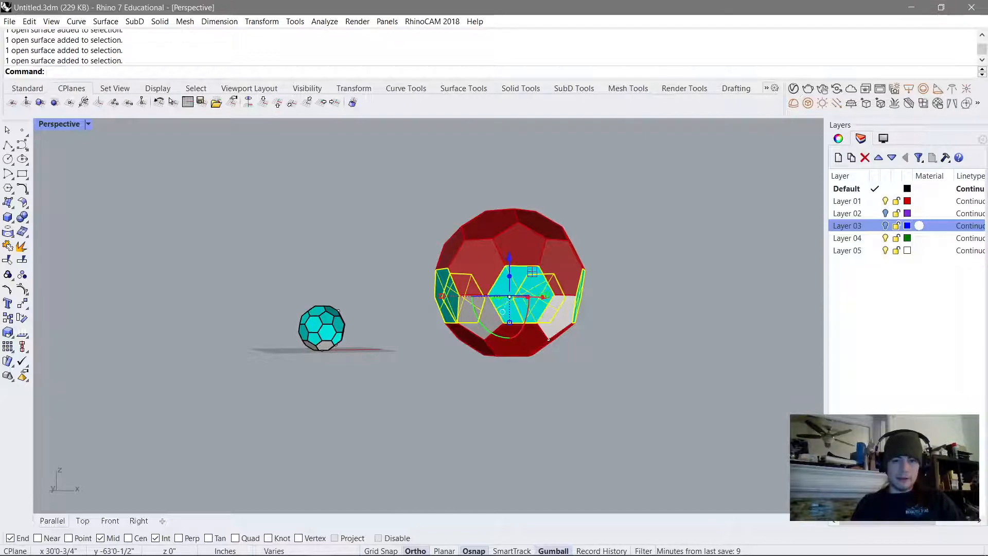
pyautogui.rightClick(533, 288)
pyautogui.press('Escape')
# Step: Explode the ball's upper half into separate surfaces
pyautogui.moveTo(407, 299); pyautogui.dragTo(499, 300, button='right')
pyautogui.keyDown('shift'); pyautogui.moveTo(582, 300); pyautogui.dragTo(492, 306, button='right'); pyautogui.keyUp('shift')
pyautogui.click(451, 265)
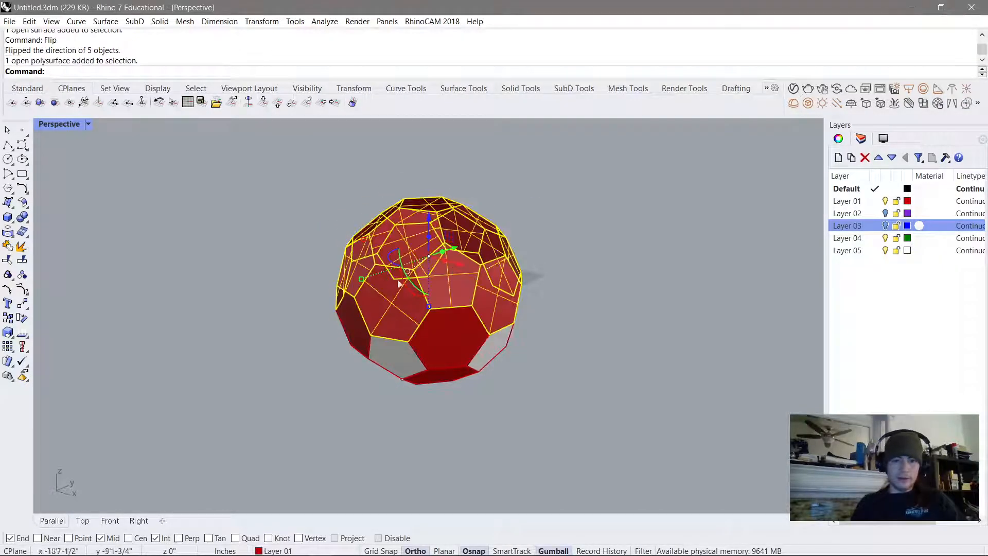
pyautogui.write('explode')
pyautogui.press('Return')
pyautogui.press('Escape')
# Step: Select the six pentagons of the upper half and change their object layer to Default
pyautogui.click(444, 281)
pyautogui.keyDown('shift'); pyautogui.click(357, 262); pyautogui.keyUp('shift')
pyautogui.moveTo(357, 261); pyautogui.dragTo(516, 269, button='right')
pyautogui.keyDown('shift'); pyautogui.click(419, 264); pyautogui.keyUp('shift')
pyautogui.moveTo(420, 264); pyautogui.dragTo(516, 259, button='right')
pyautogui.keyDown('shift'); pyautogui.click(395, 242); pyautogui.keyUp('shift')
pyautogui.moveTo(396, 243); pyautogui.dragTo(487, 266, button='right')
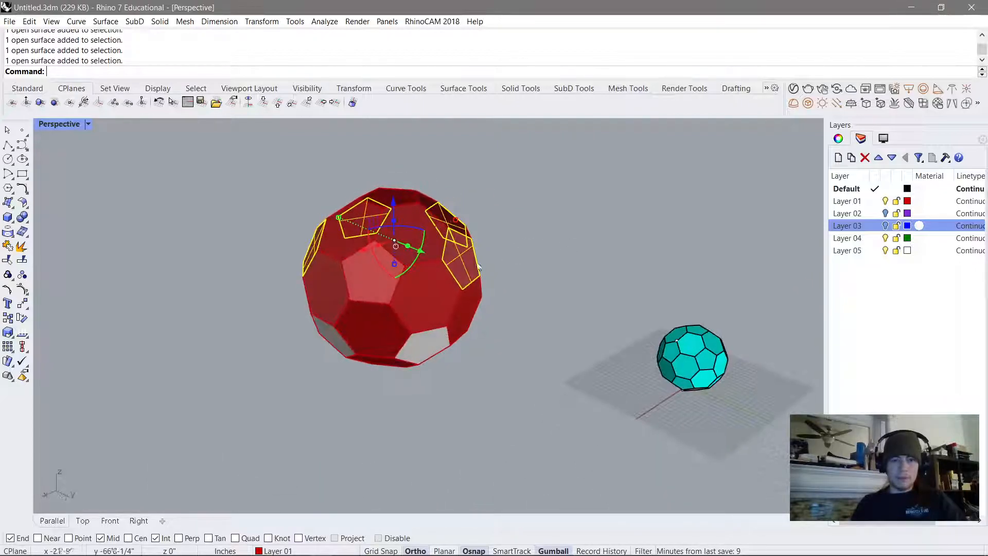
pyautogui.moveTo(366, 281); pyautogui.dragTo(439, 496, button='right')
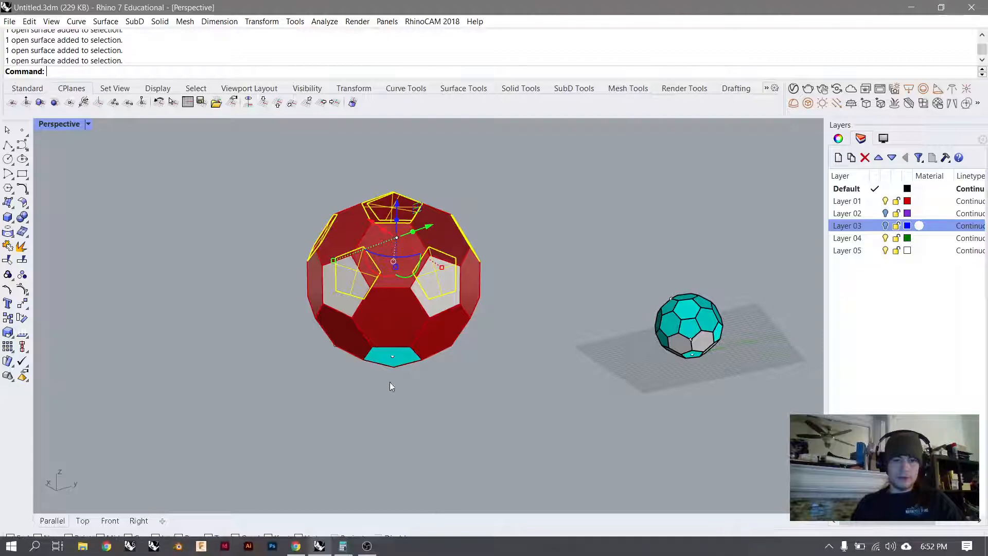
pyautogui.rightClick(850, 195)
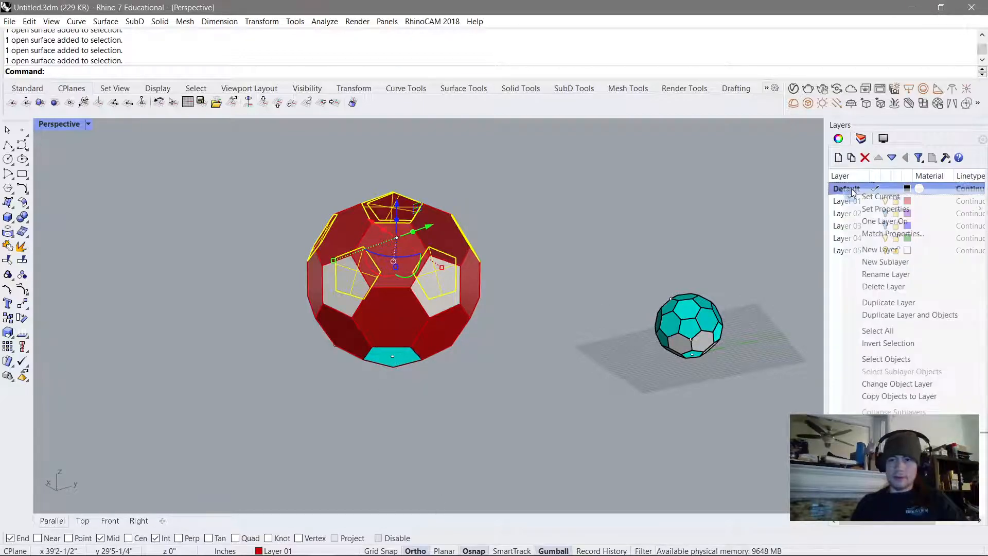
pyautogui.click(893, 387)
pyautogui.click(588, 257)
# Step: Flip the surface direction of the cyan pentagon at the bottom of the ball
pyautogui.moveTo(588, 252); pyautogui.dragTo(546, 226, button='right')
pyautogui.click(387, 359)
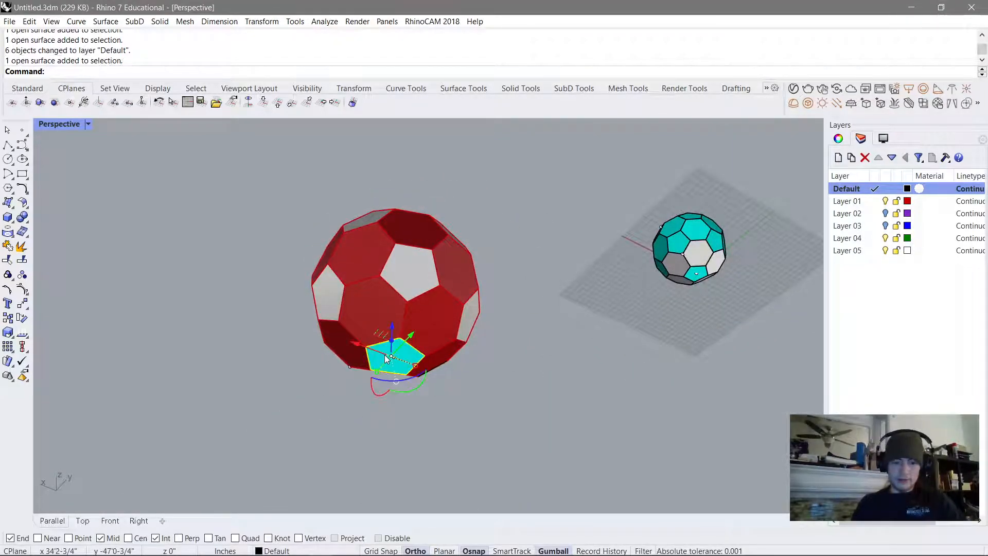
pyautogui.write('Flip')
pyautogui.press('Return')
pyautogui.moveTo(402, 333); pyautogui.dragTo(444, 252, button='right')
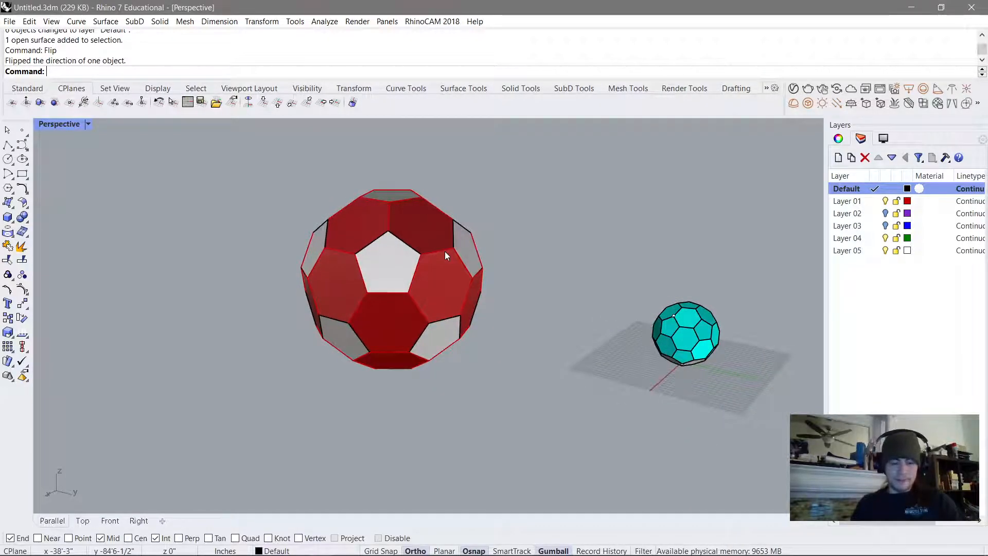